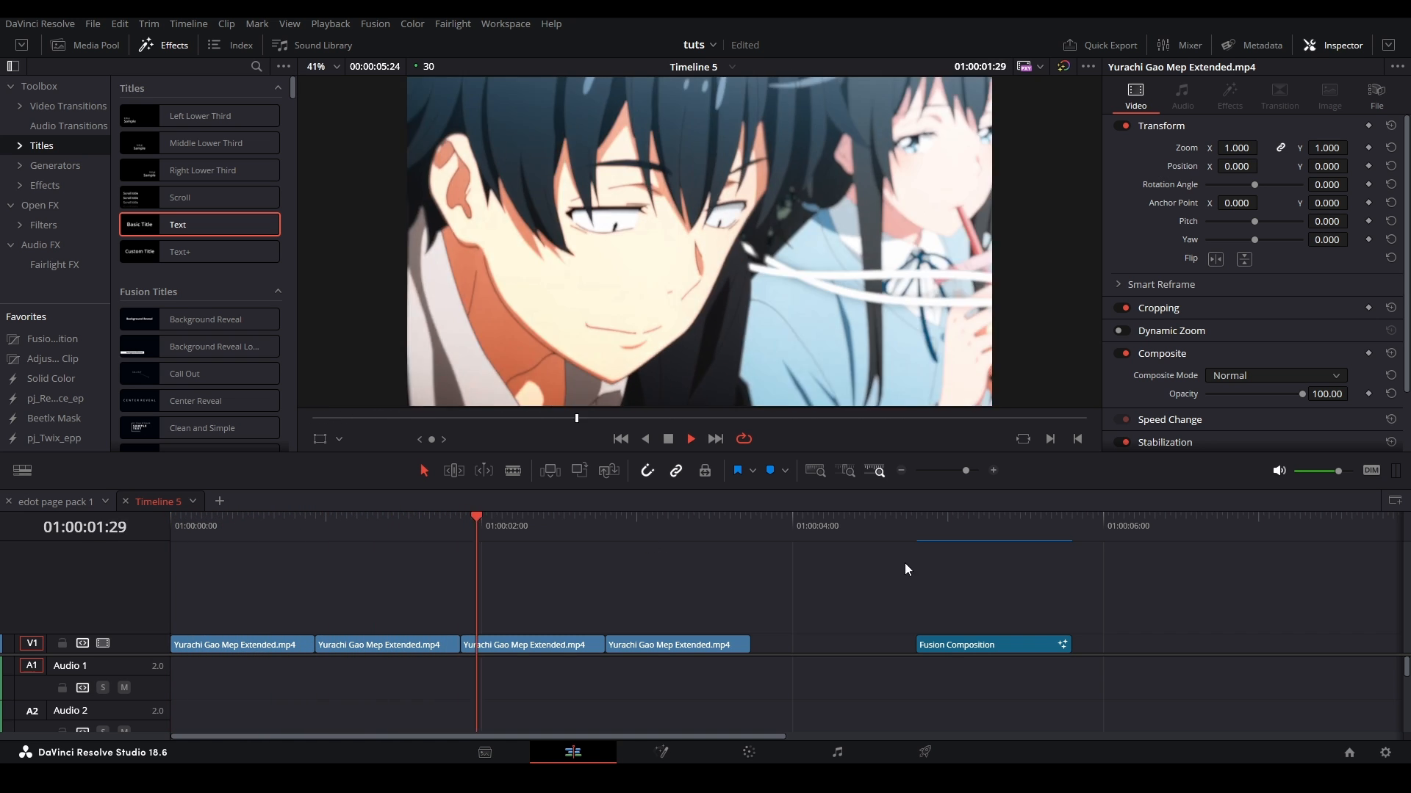
Step: Move the playhead onto the finished Fusion Composition to preview the wavy lines
click(915, 519)
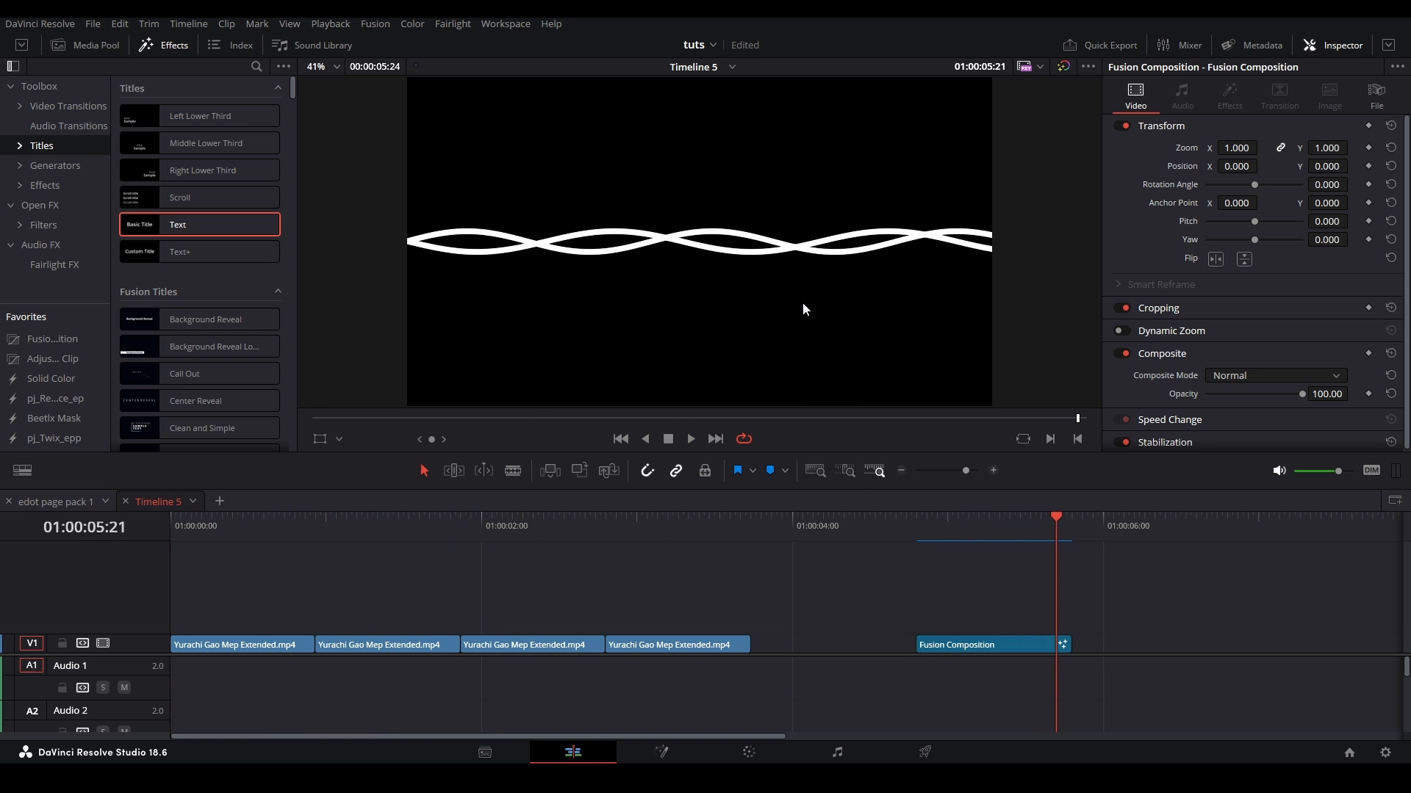
scroll(1022, 601, down, 3)
Step: Switch to the browser, view an Instagram post showing the wavy line effect and pause it
key(alt+Tab)
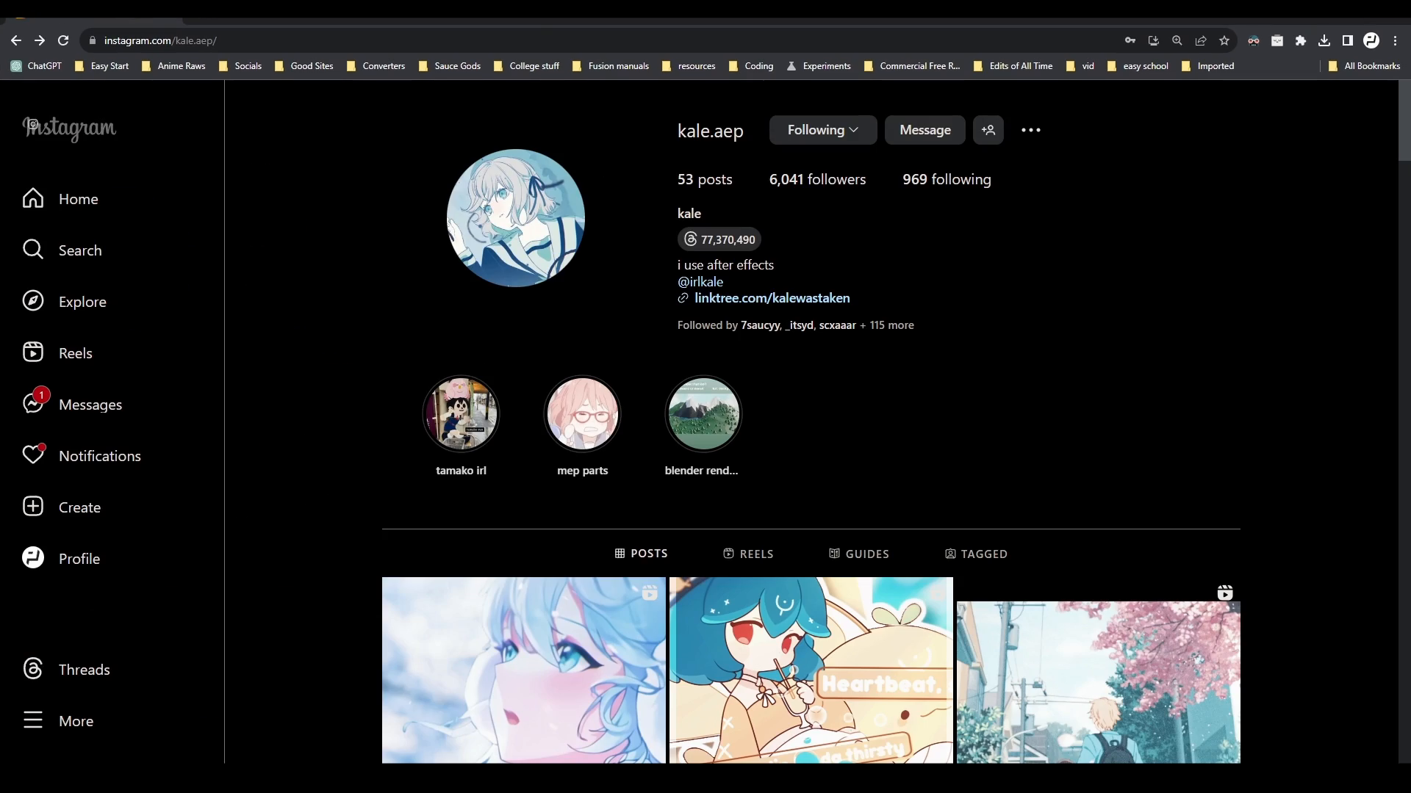
scroll(1013, 325, down, 5)
scroll(1013, 324, down, 5)
scroll(914, 315, down, 3)
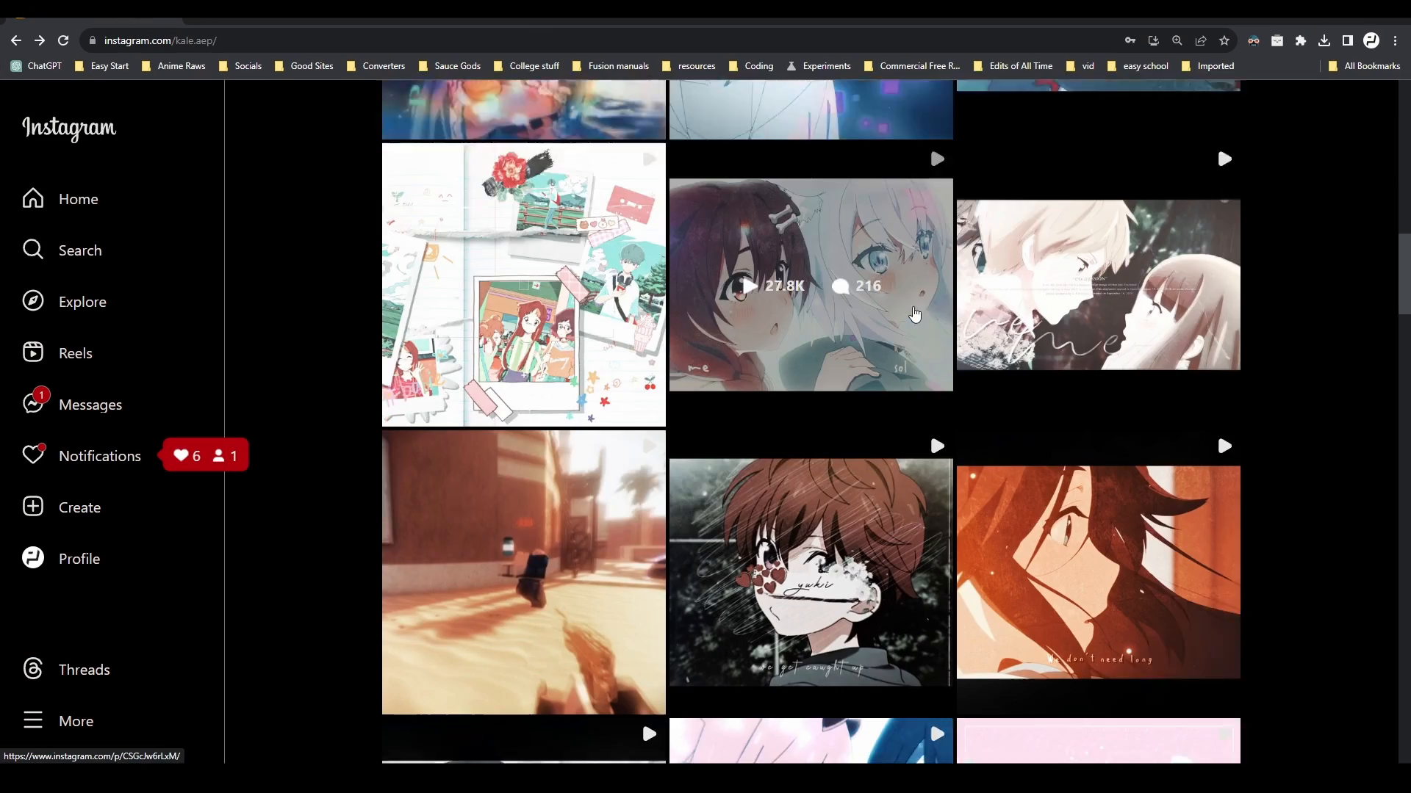
scroll(915, 315, down, 5)
scroll(799, 352, down, 3)
scroll(732, 279, down, 3)
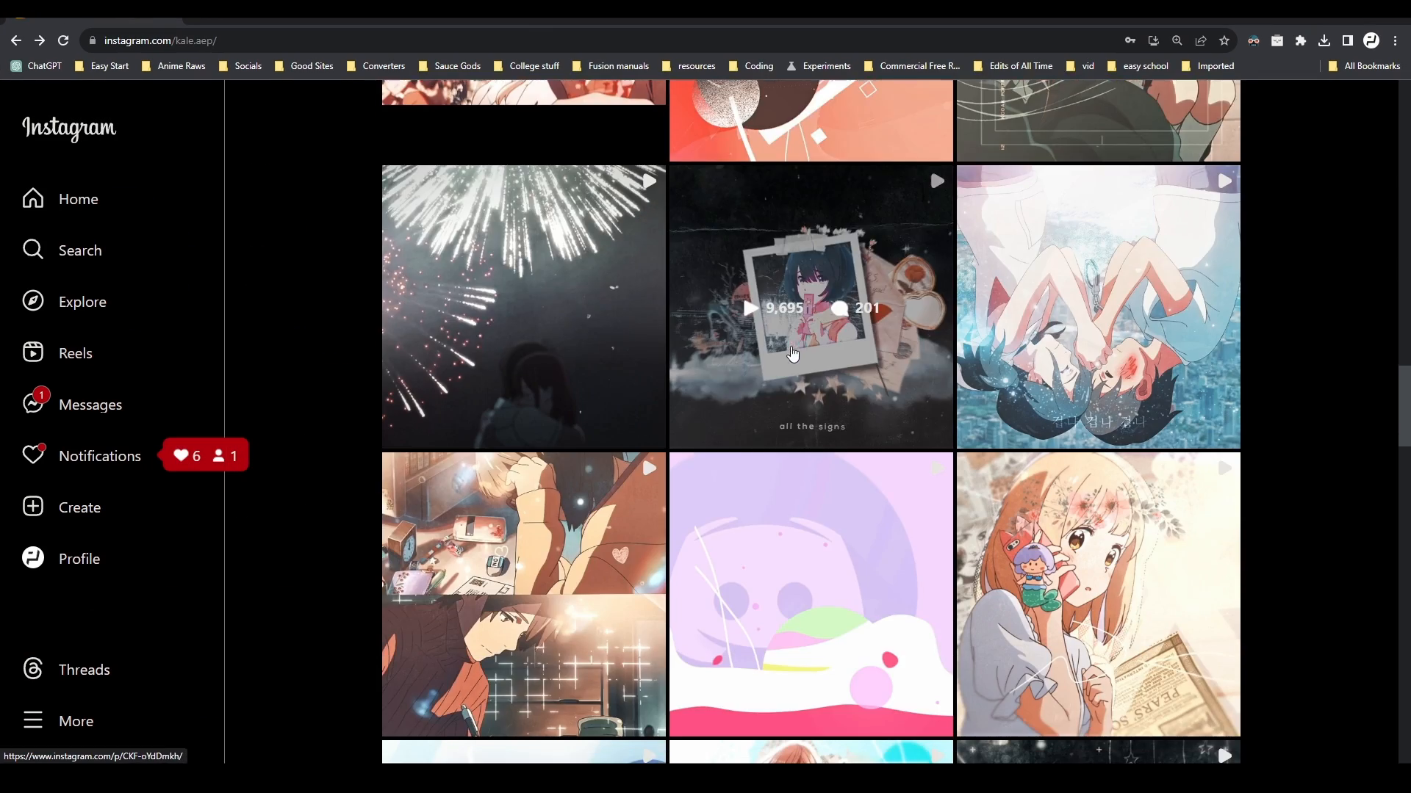
scroll(538, 476, down, 3)
scroll(486, 473, down, 5)
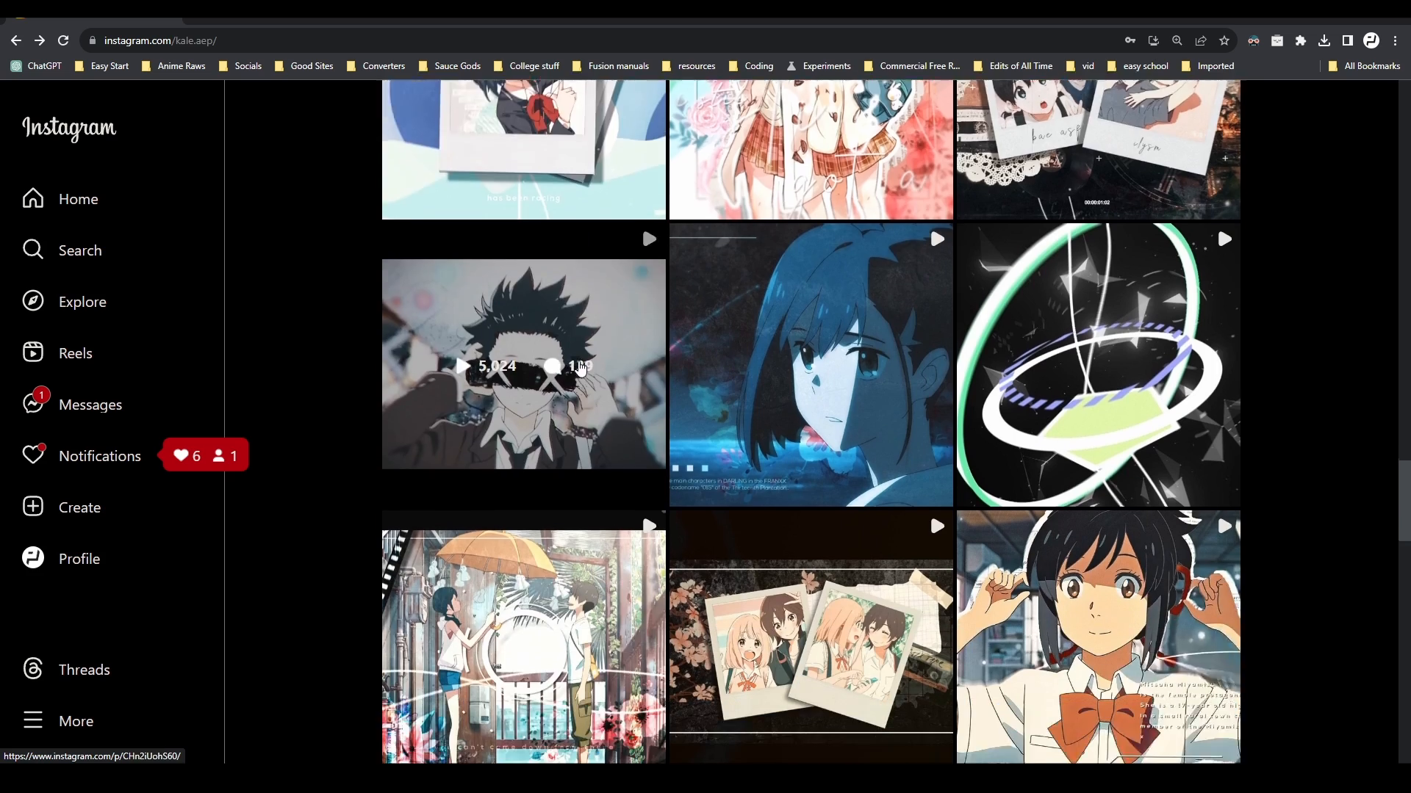
scroll(540, 391, down, 5)
click(540, 390)
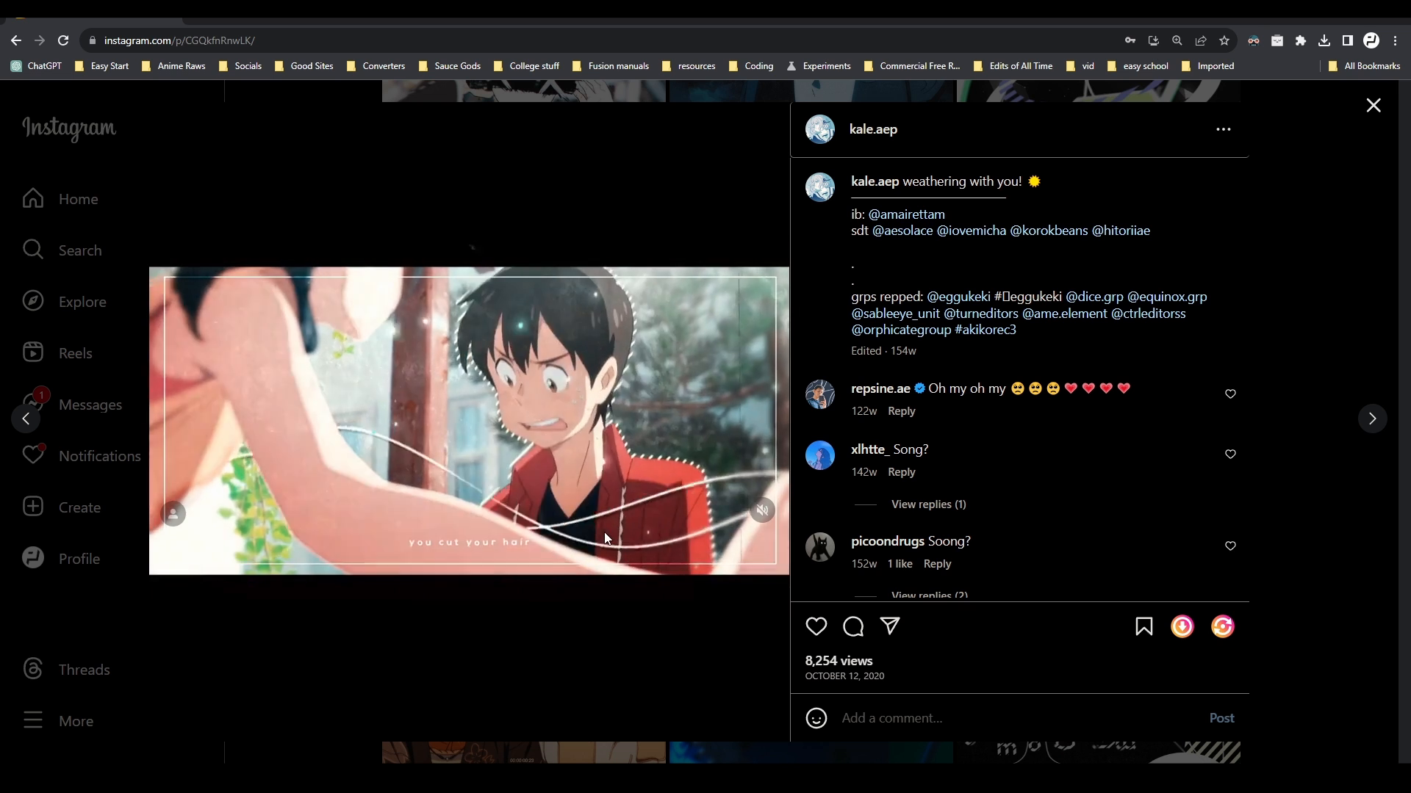
click(637, 413)
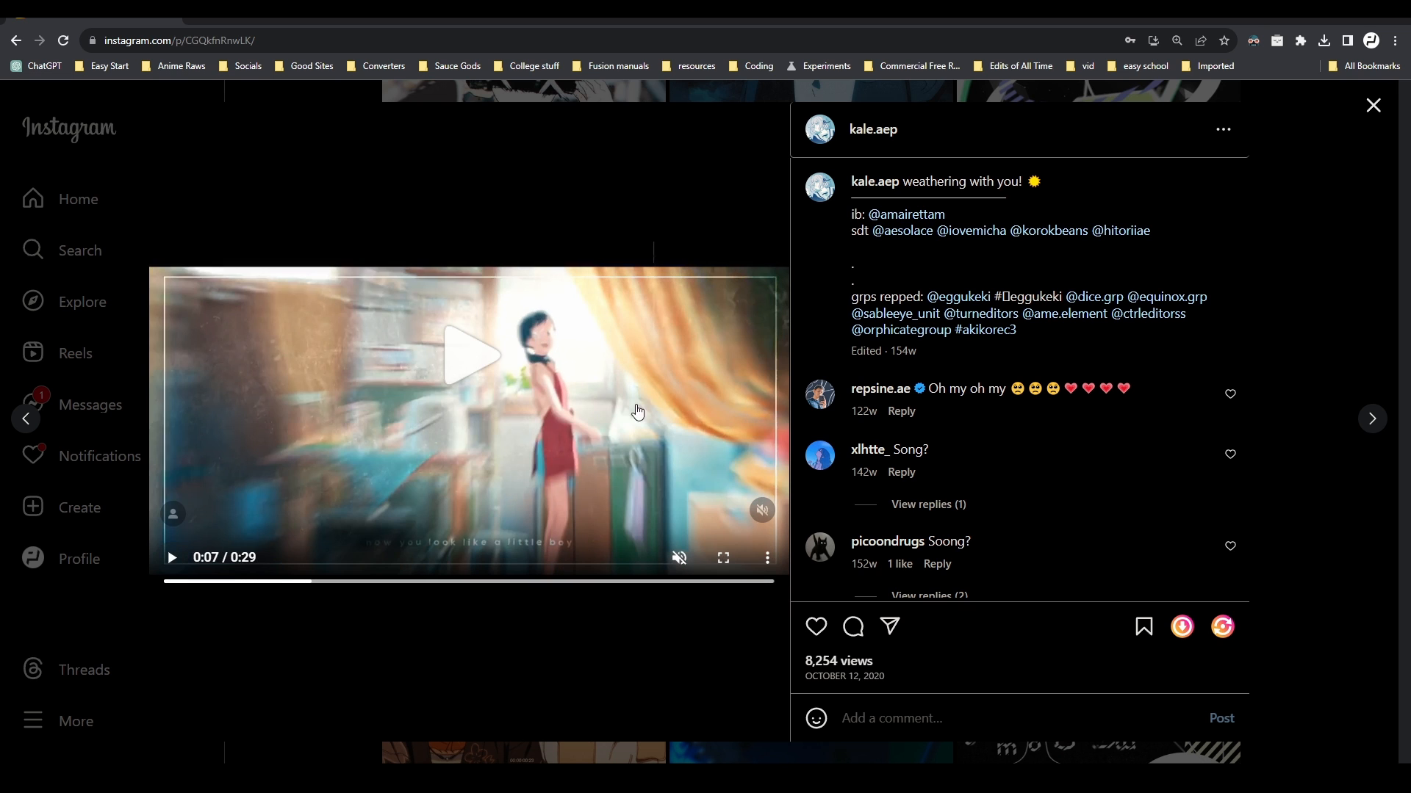
Step: Return to Resolve, stop playback and move the playhead onto the Fusion Composition clip
key(alt+Tab)
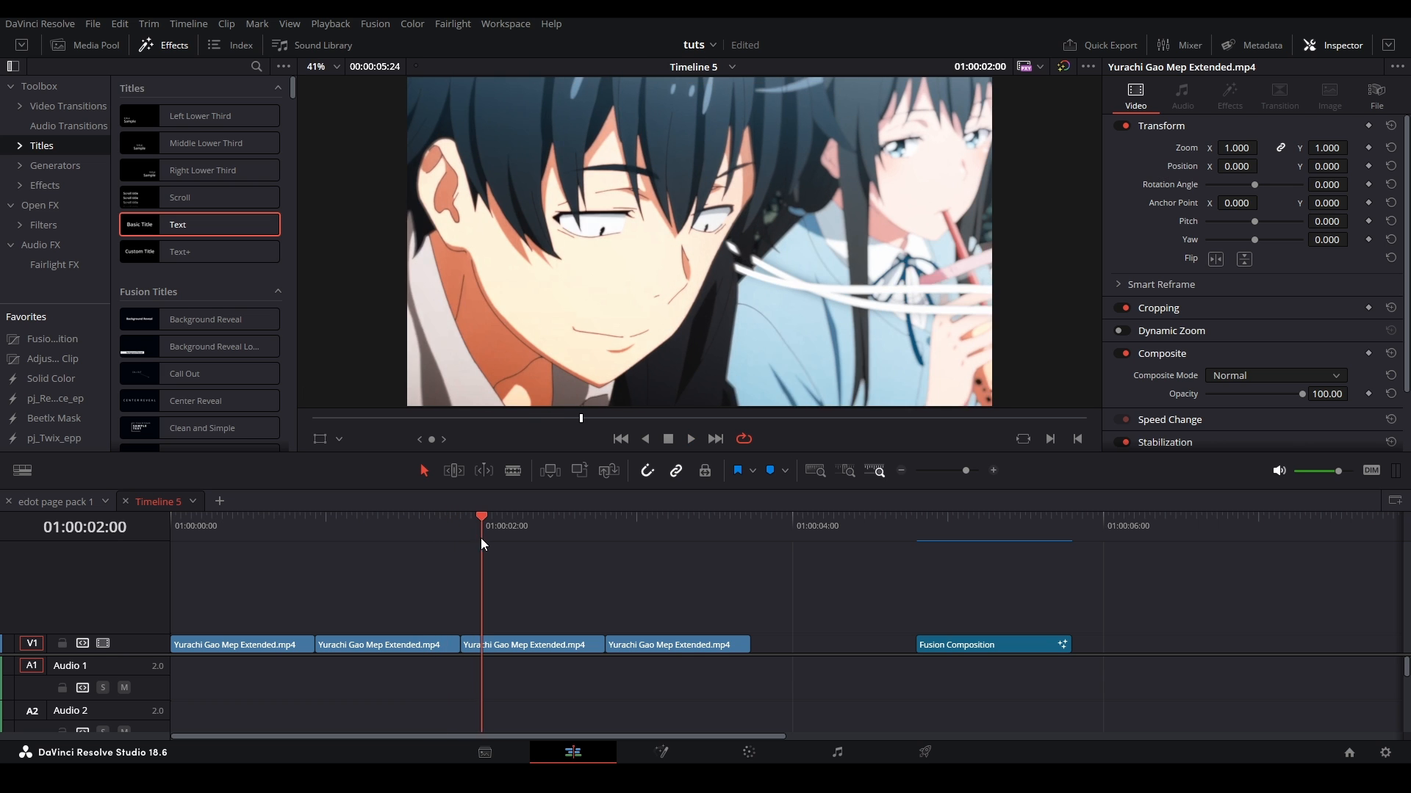
key(space)
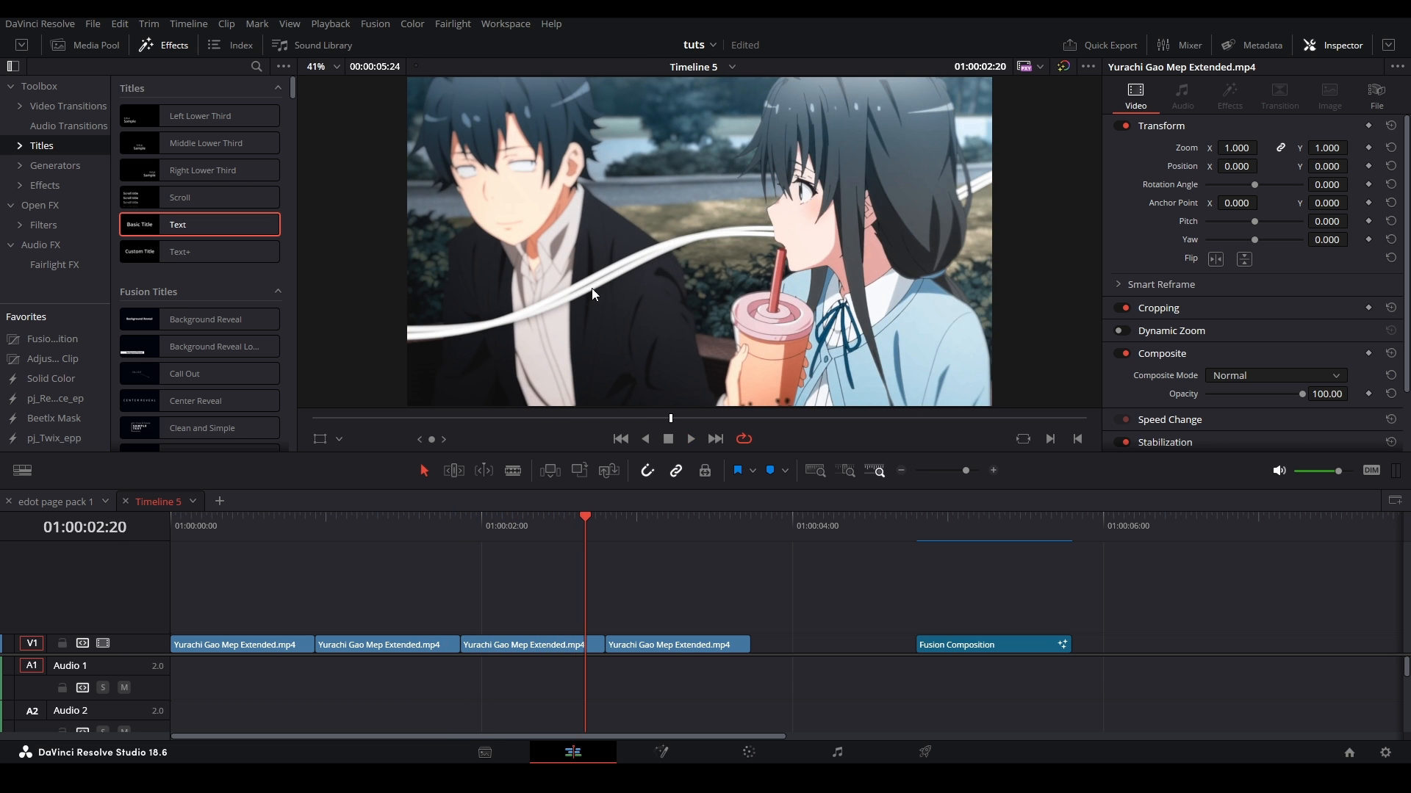
scroll(838, 620, down, 3)
click(584, 531)
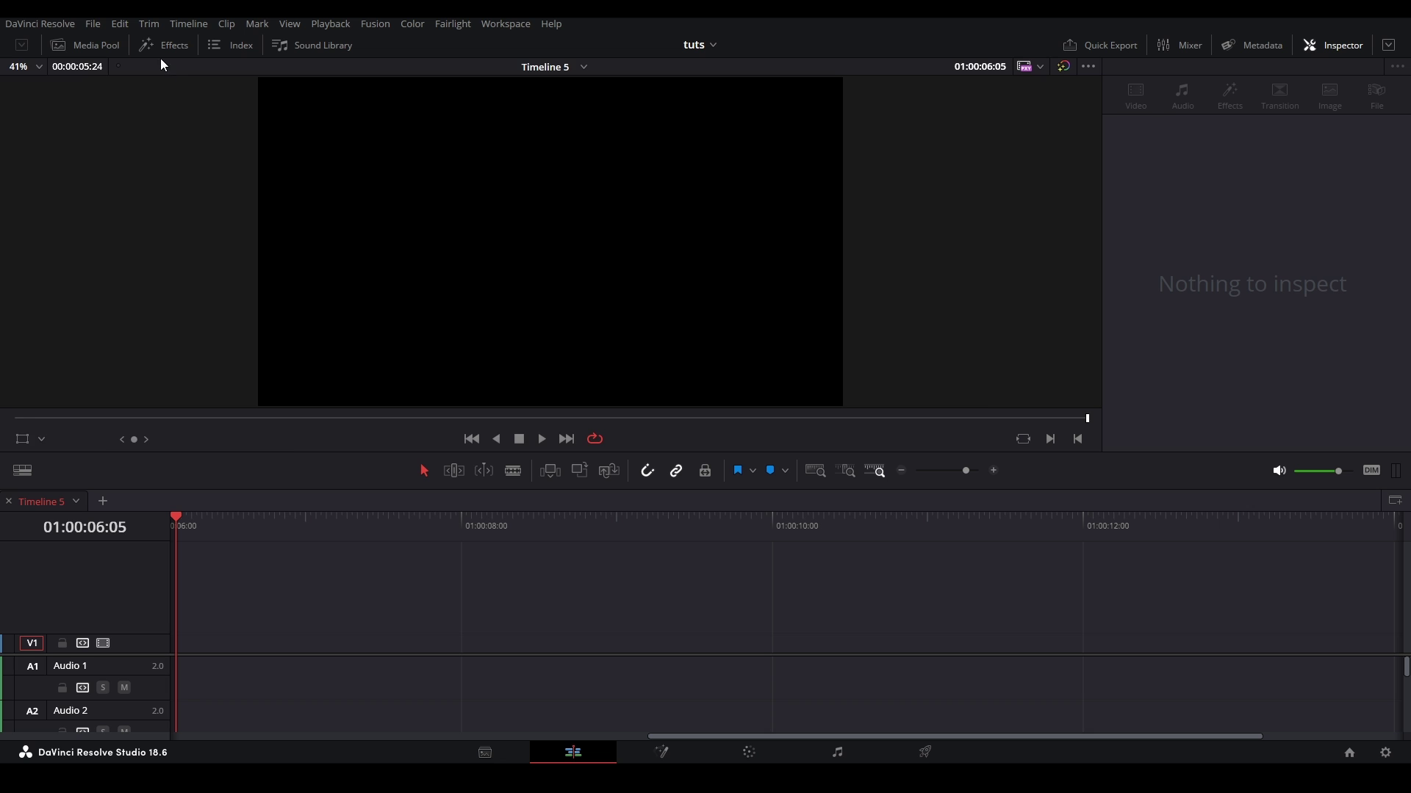
Step: Place a Fusion Composition effect from the Effects library at the start of the V1 track
click(161, 49)
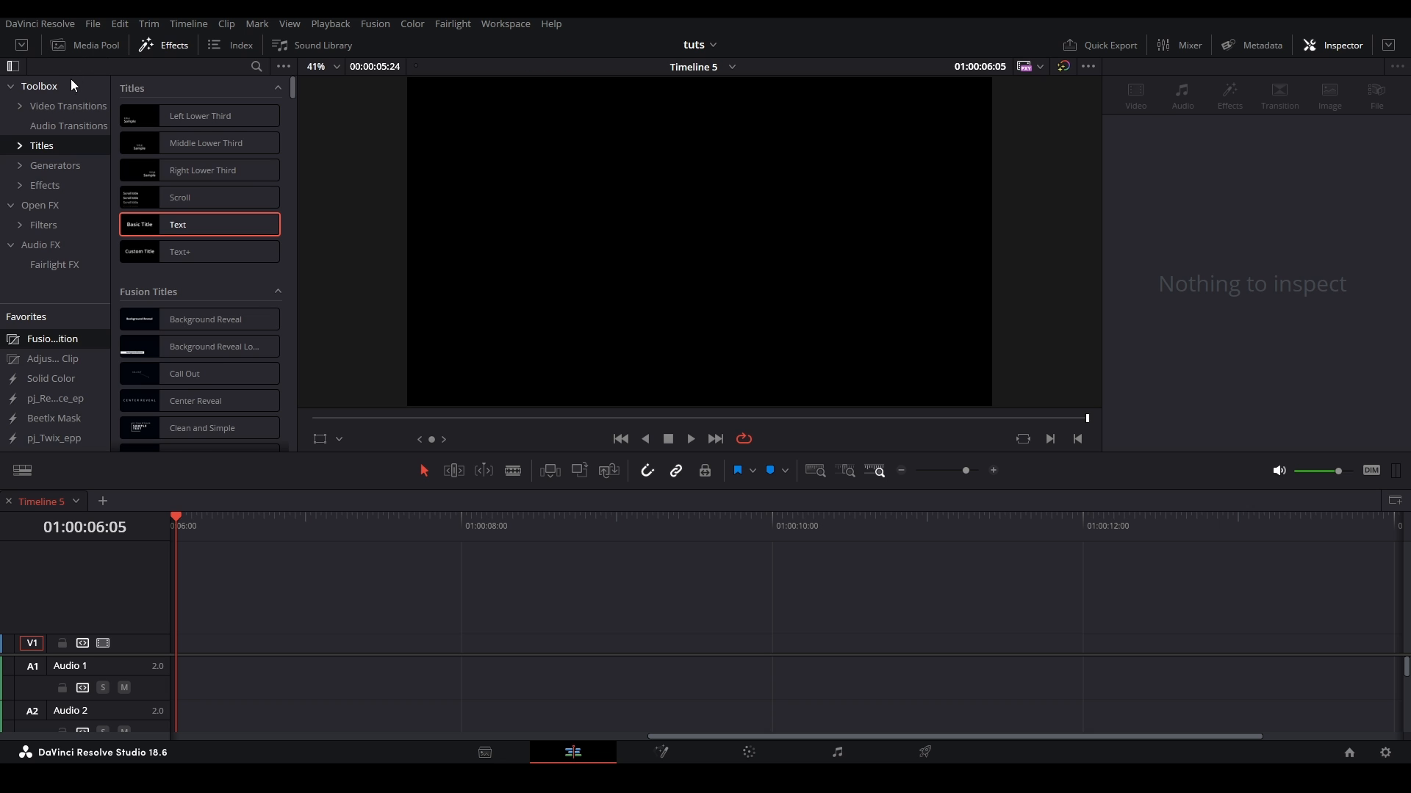
click(43, 186)
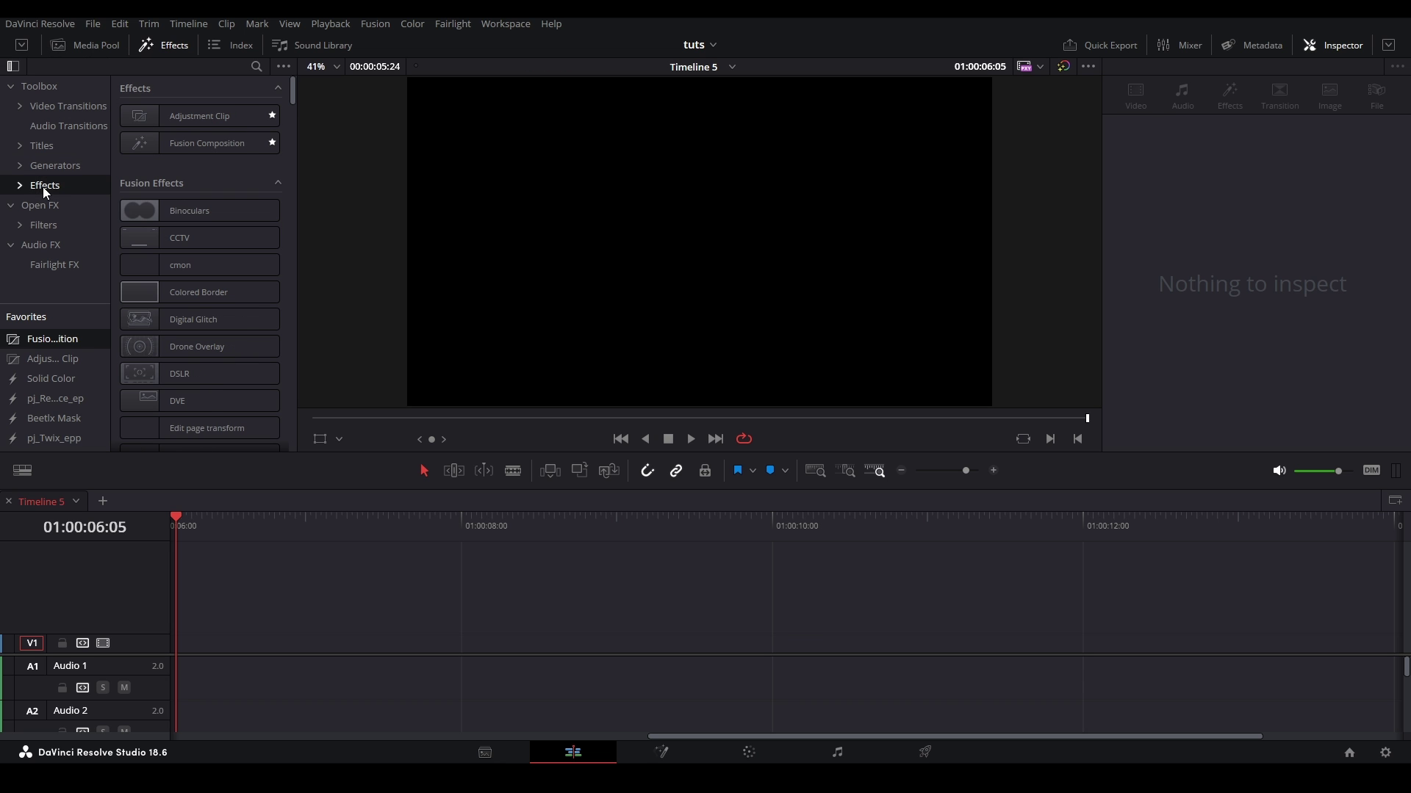
click(186, 144)
drag(449, 402, 213, 645)
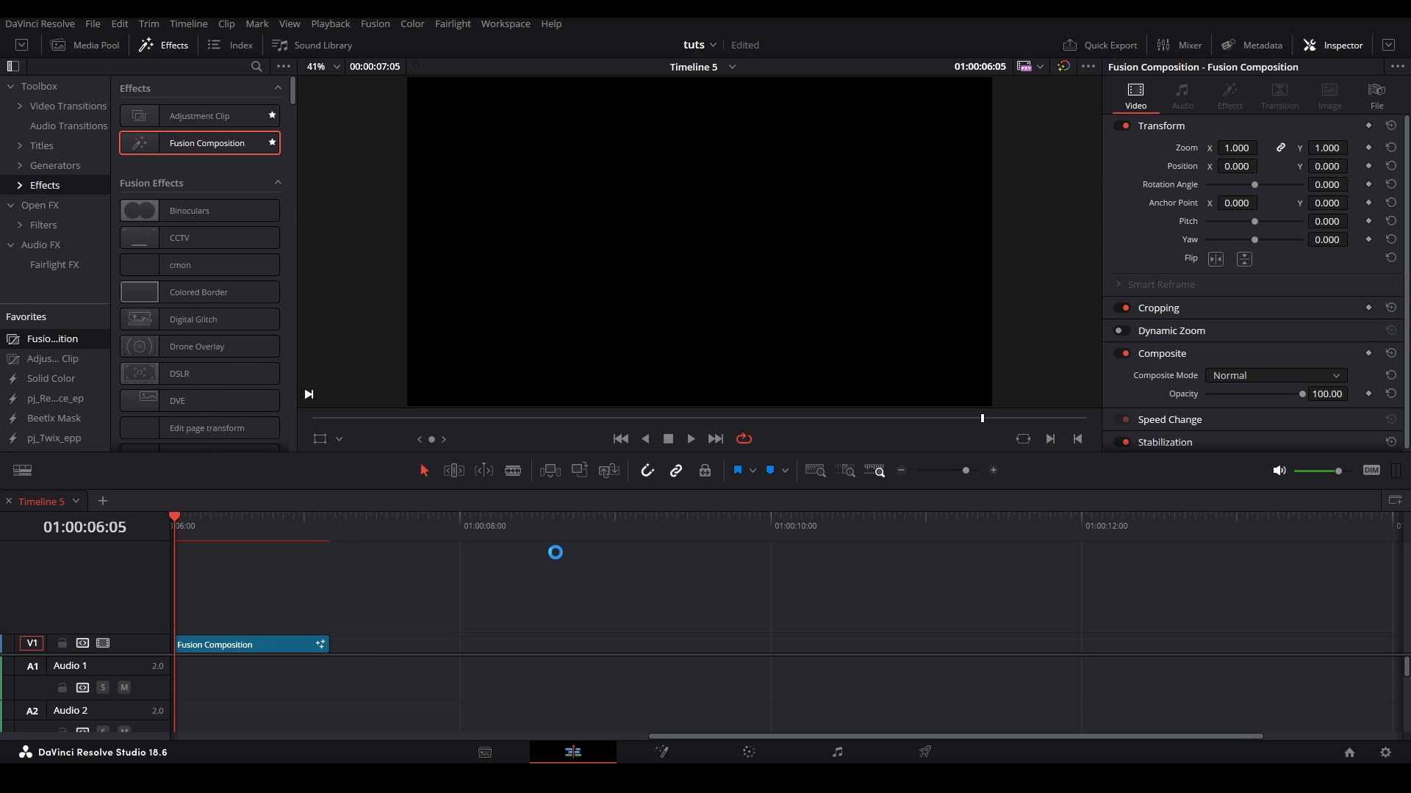
Step: Select the new Fusion Composition clip and switch to the Fusion page for node editing
click(266, 646)
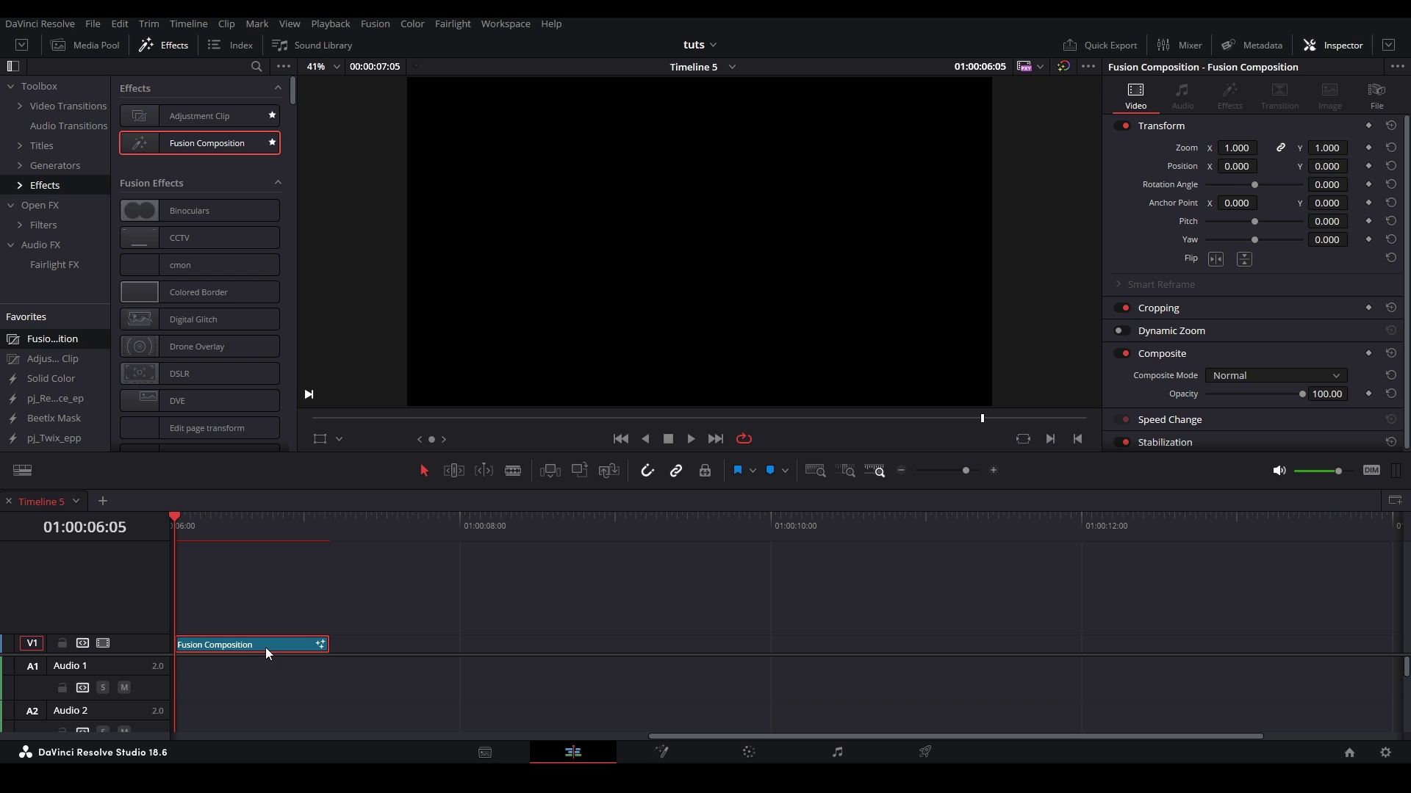
click(660, 753)
drag(727, 630, 679, 642)
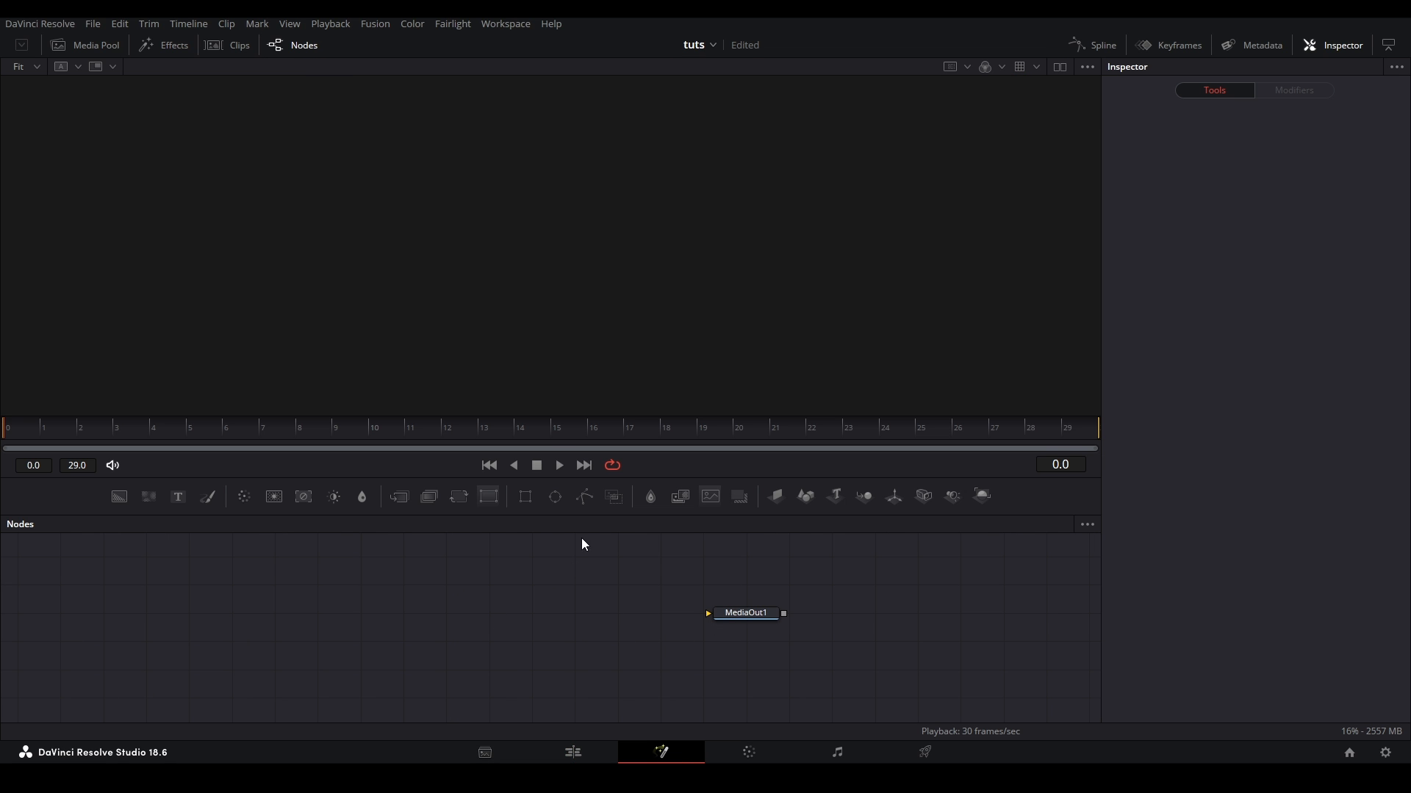
Step: Add a Polygon node to the graph and dismiss the Shift+Space tool search without adding anything
drag(585, 499, 331, 591)
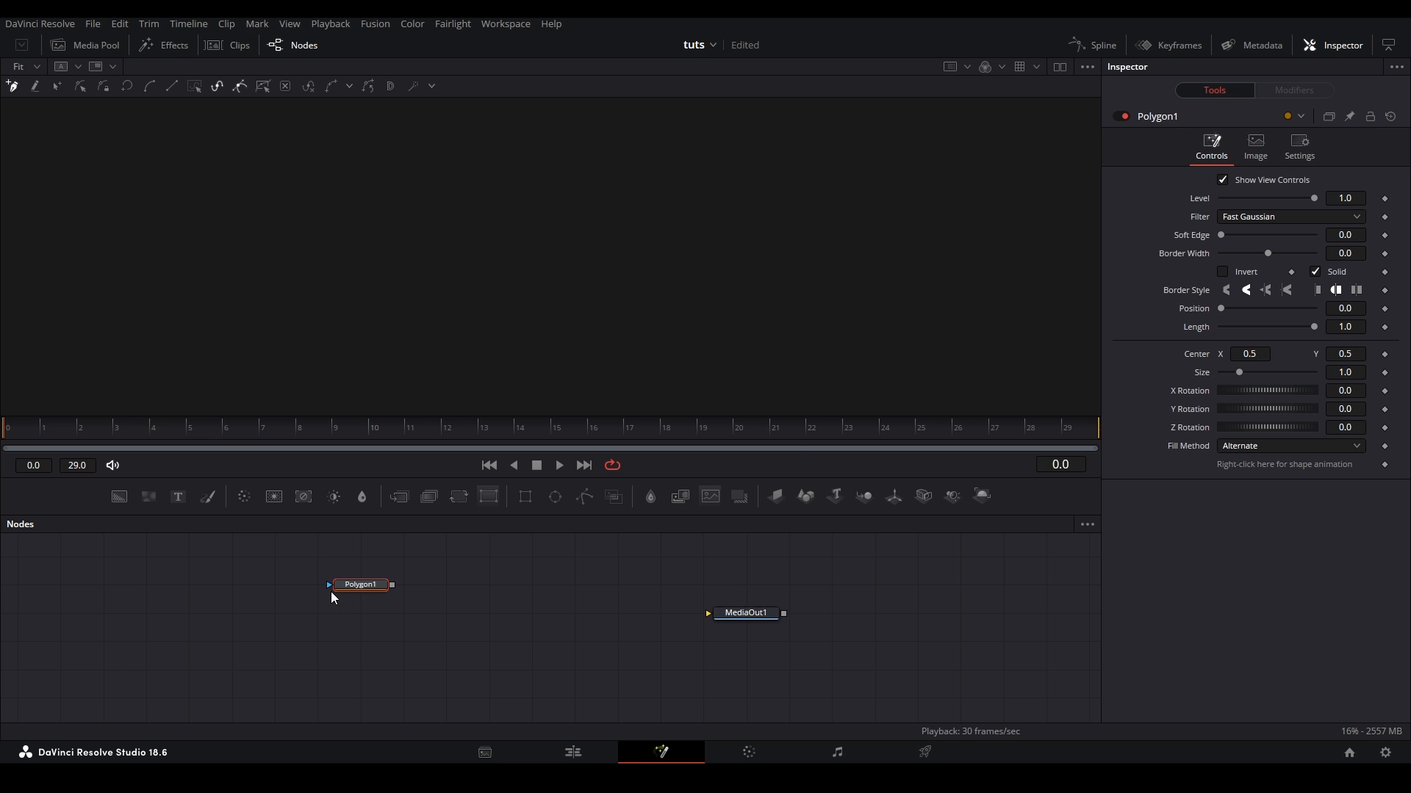
key(shift+space)
text(poo)
key(BackSpace)
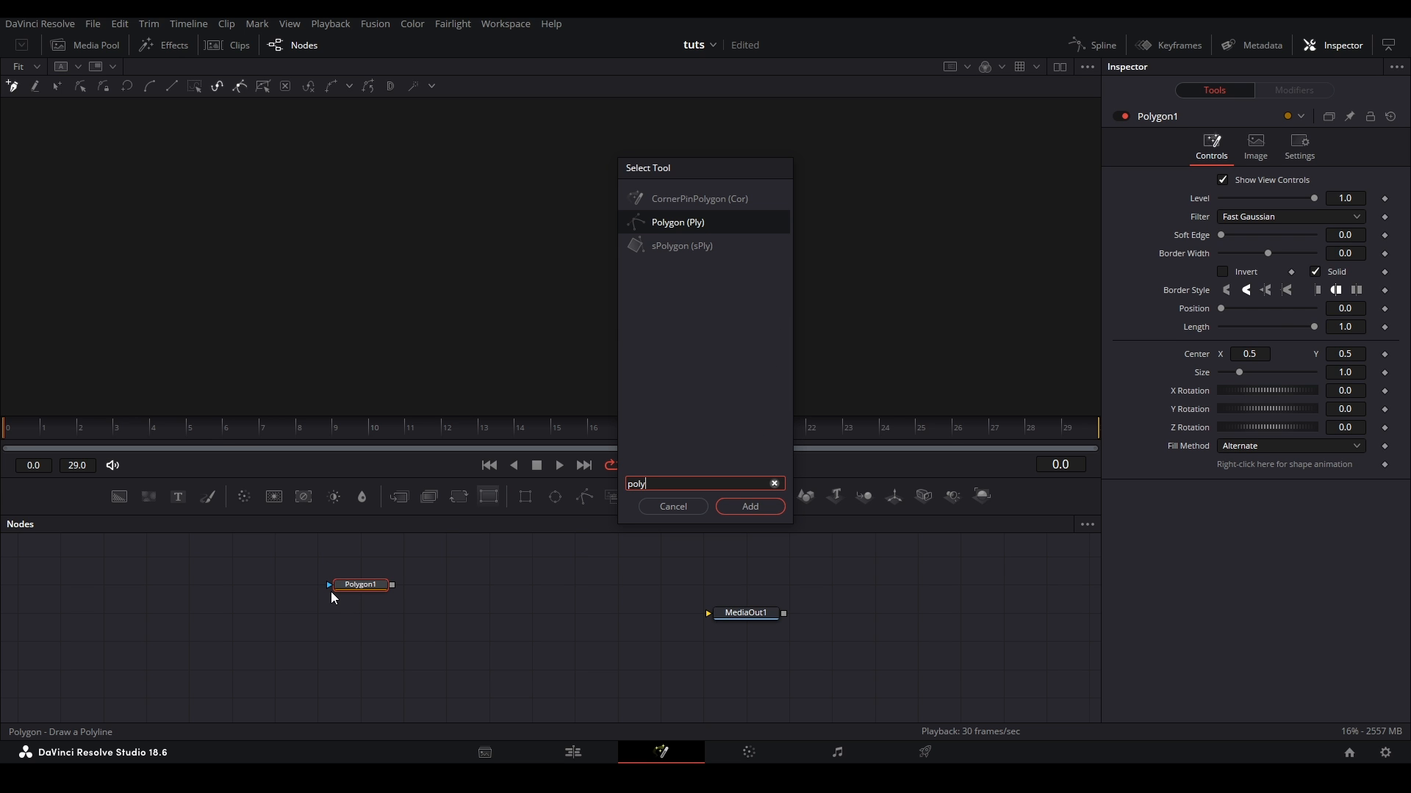
click(672, 505)
Step: Reposition the Polygon1 node and show its output in the viewer
drag(361, 584, 360, 612)
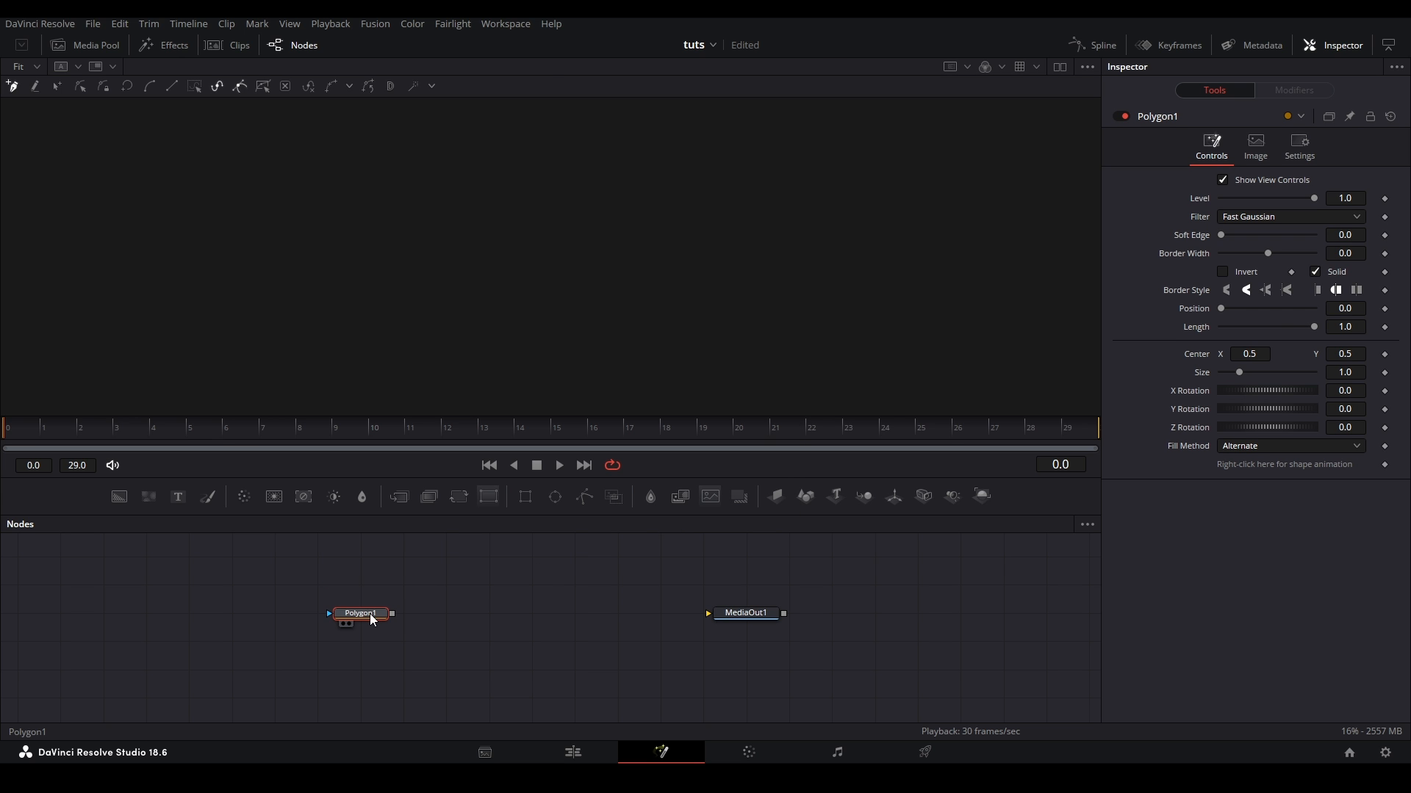
key(1)
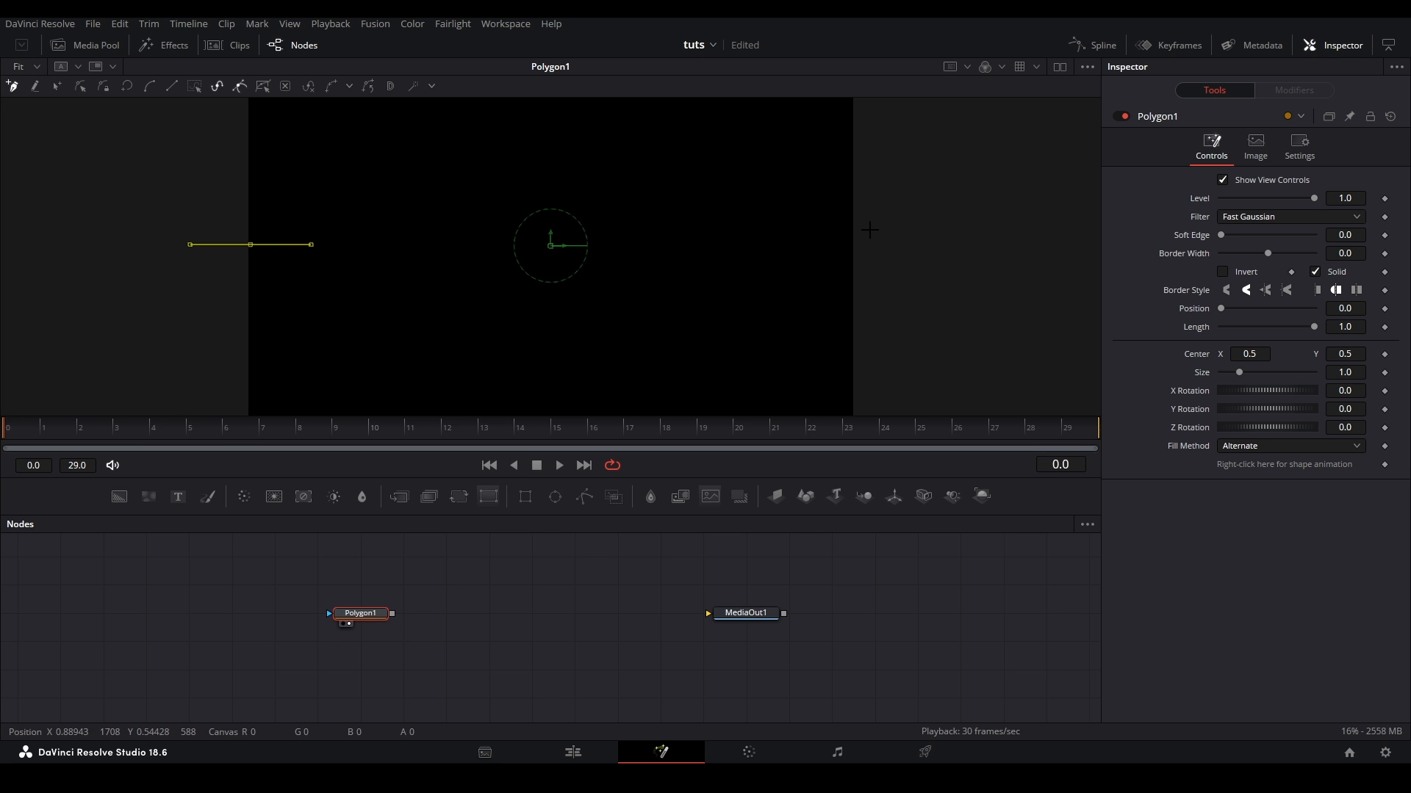
Step: Draw a line across the frame in the viewer and select all of its points
click(851, 243)
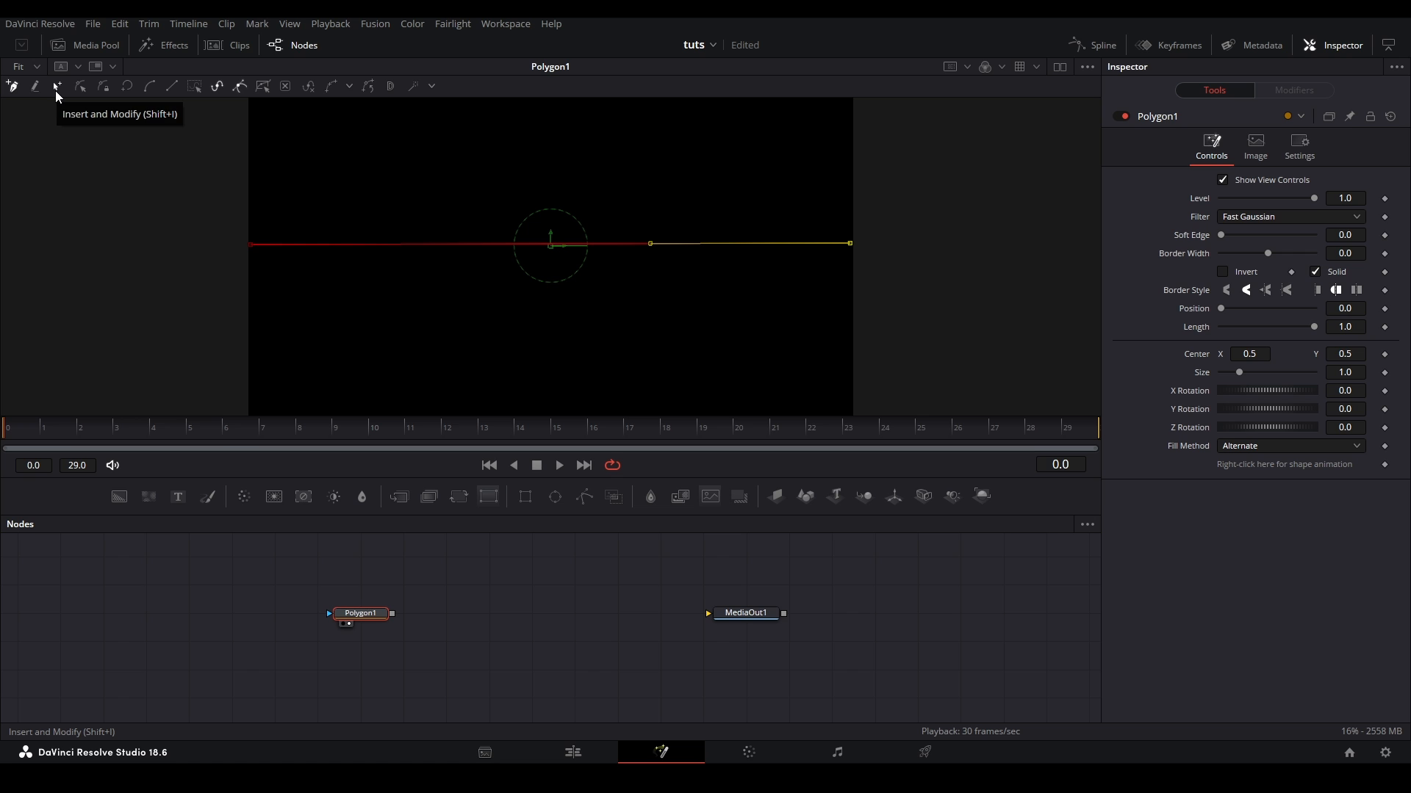
click(84, 239)
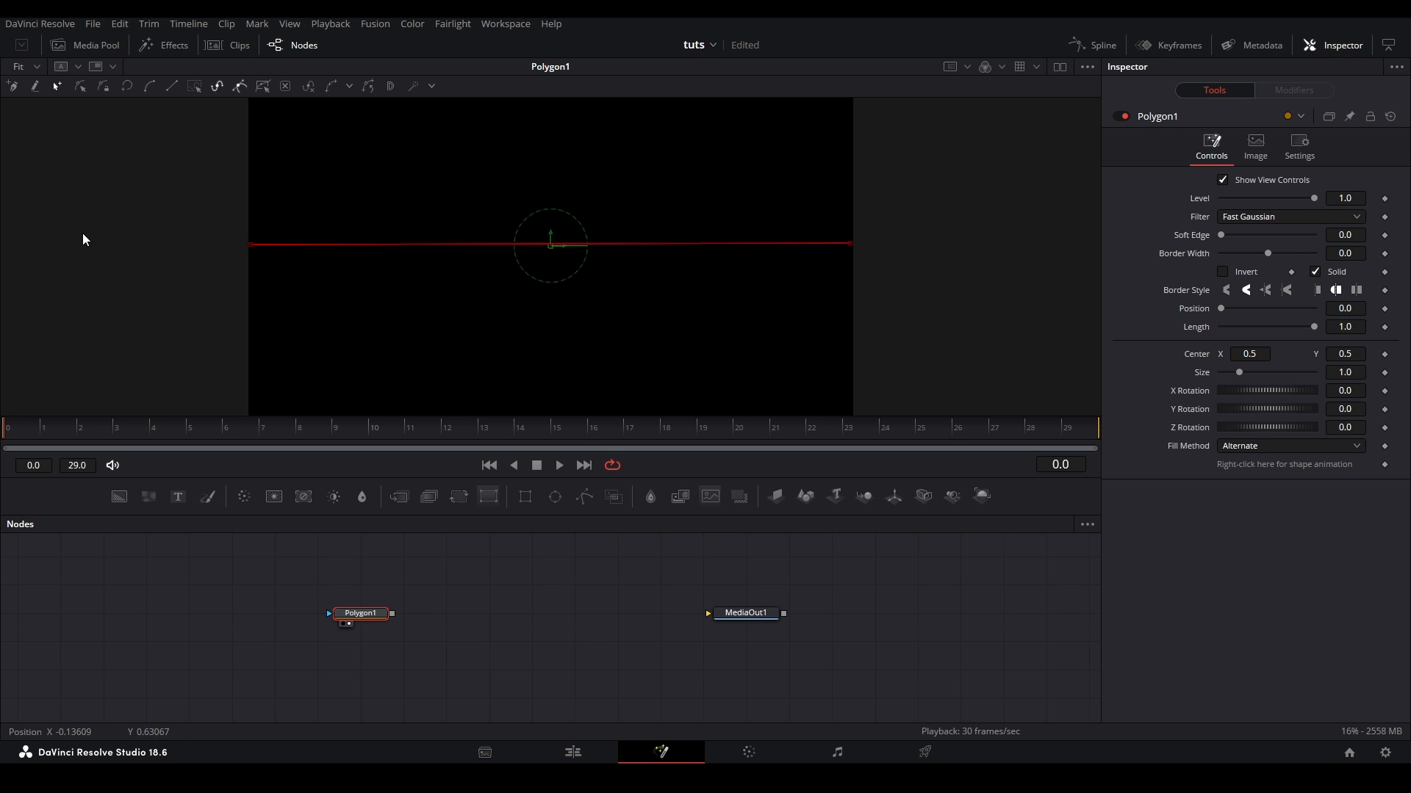
drag(147, 173, 978, 298)
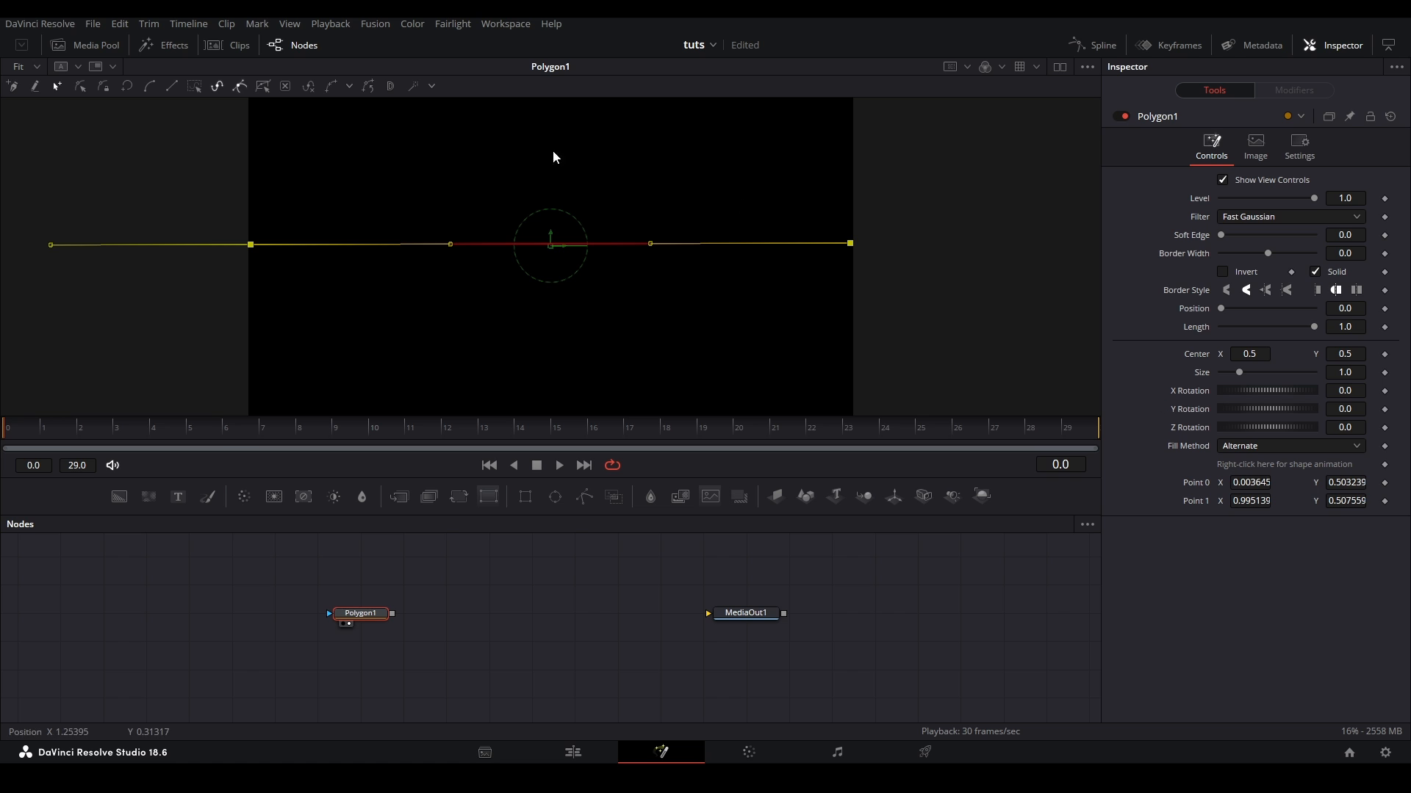
drag(1235, 482, 1267, 483)
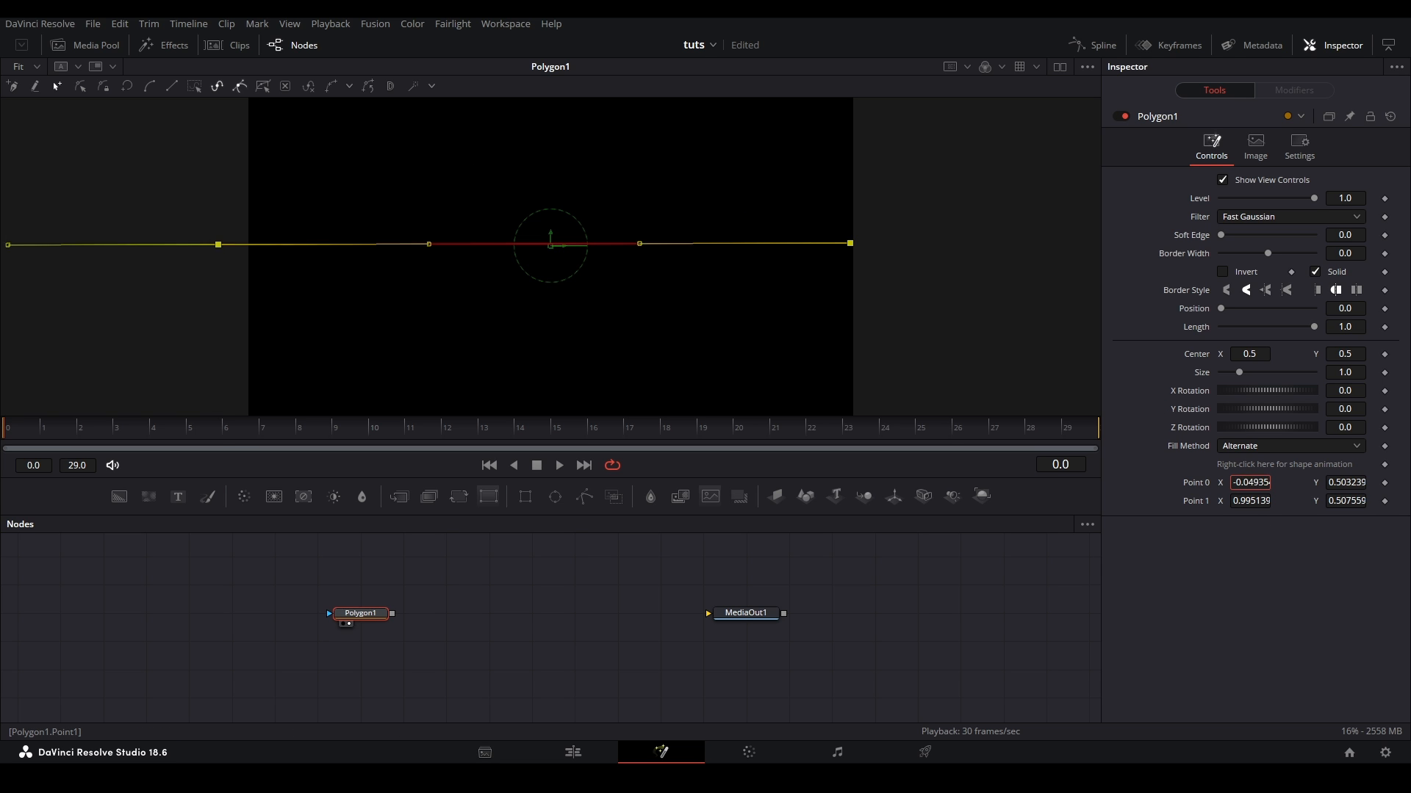
Step: Set Point 0 to X 0, Y 0.5 and Point 1 to X 1, Y 0.5 in the Inspector
double_click(1240, 482)
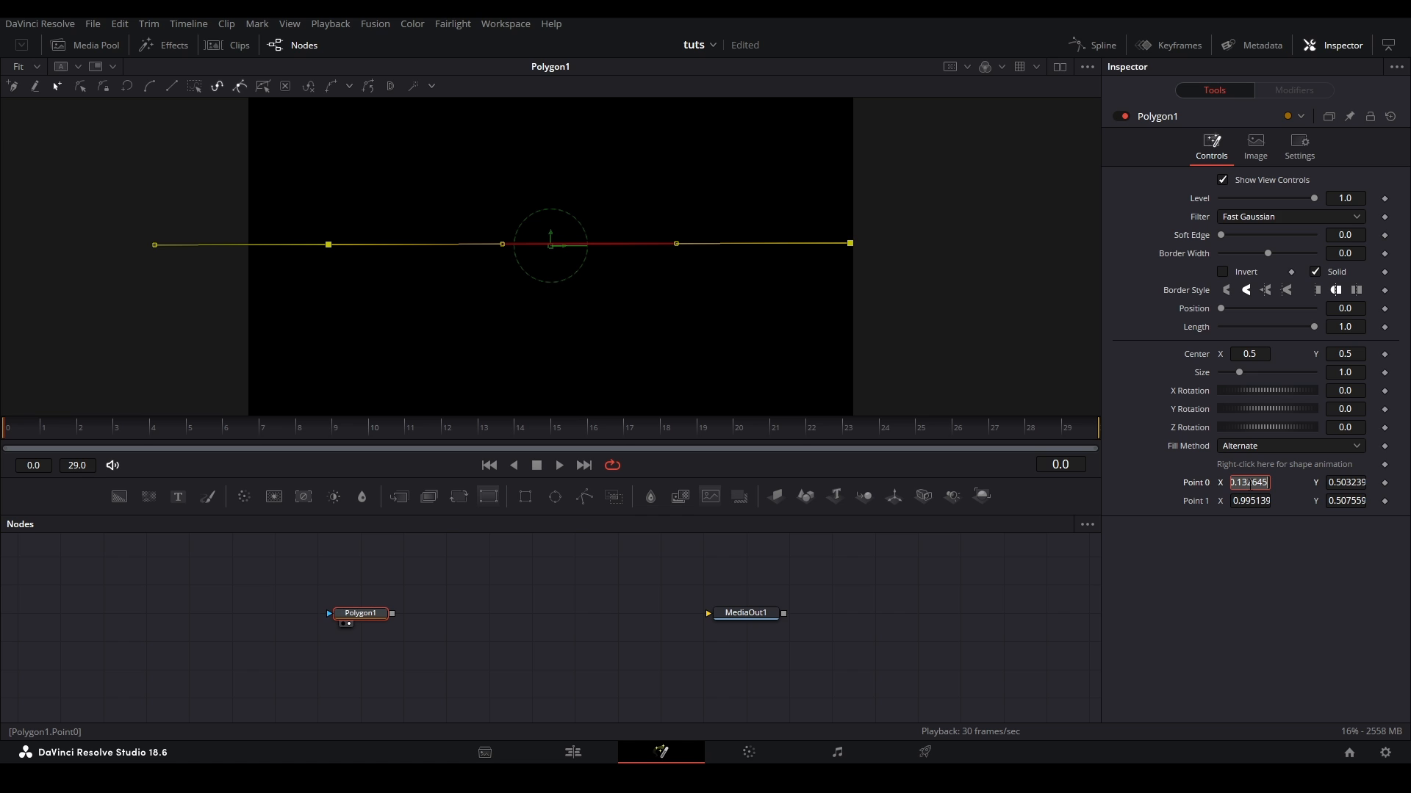
text(0)
key(Tab)
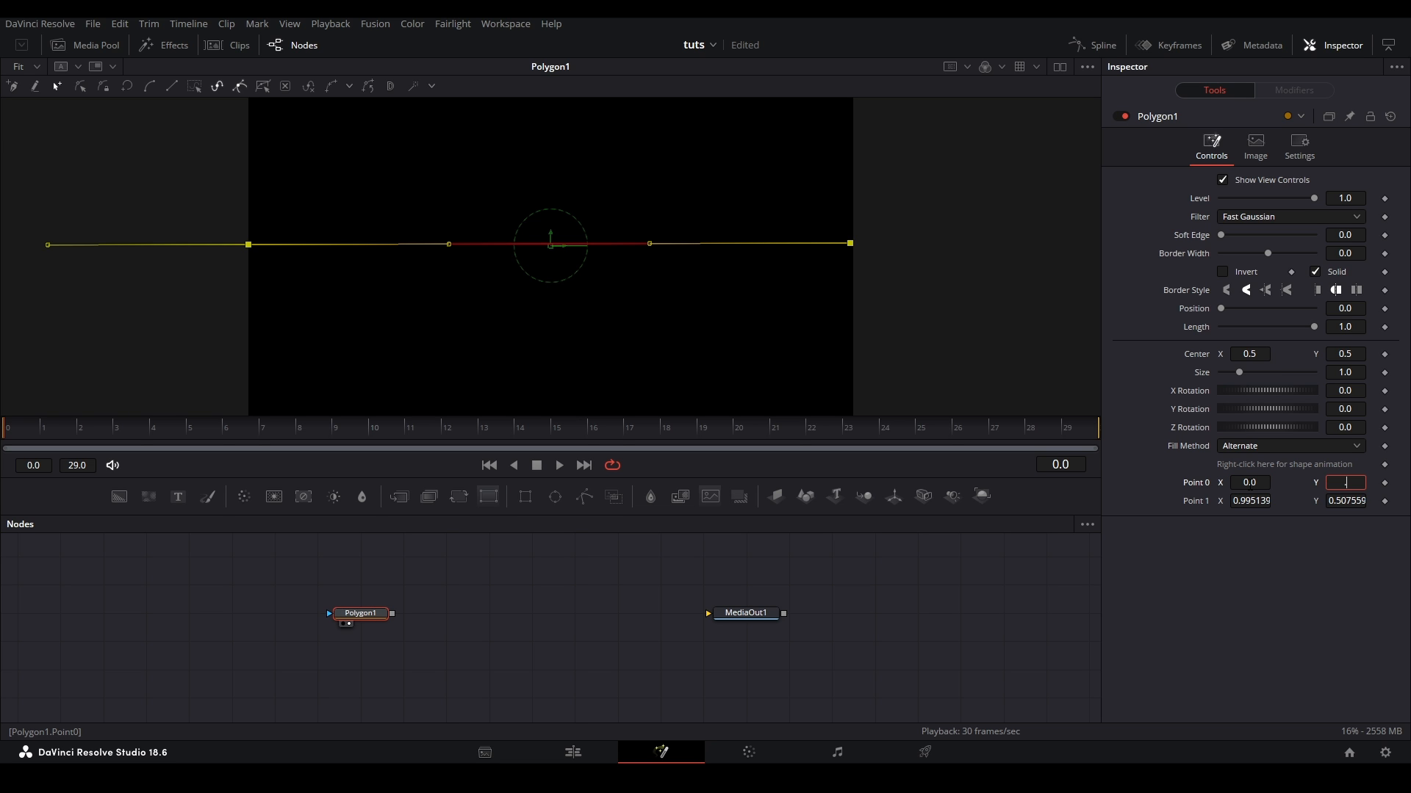
text(.5)
key(Tab)
text(1)
key(Tab)
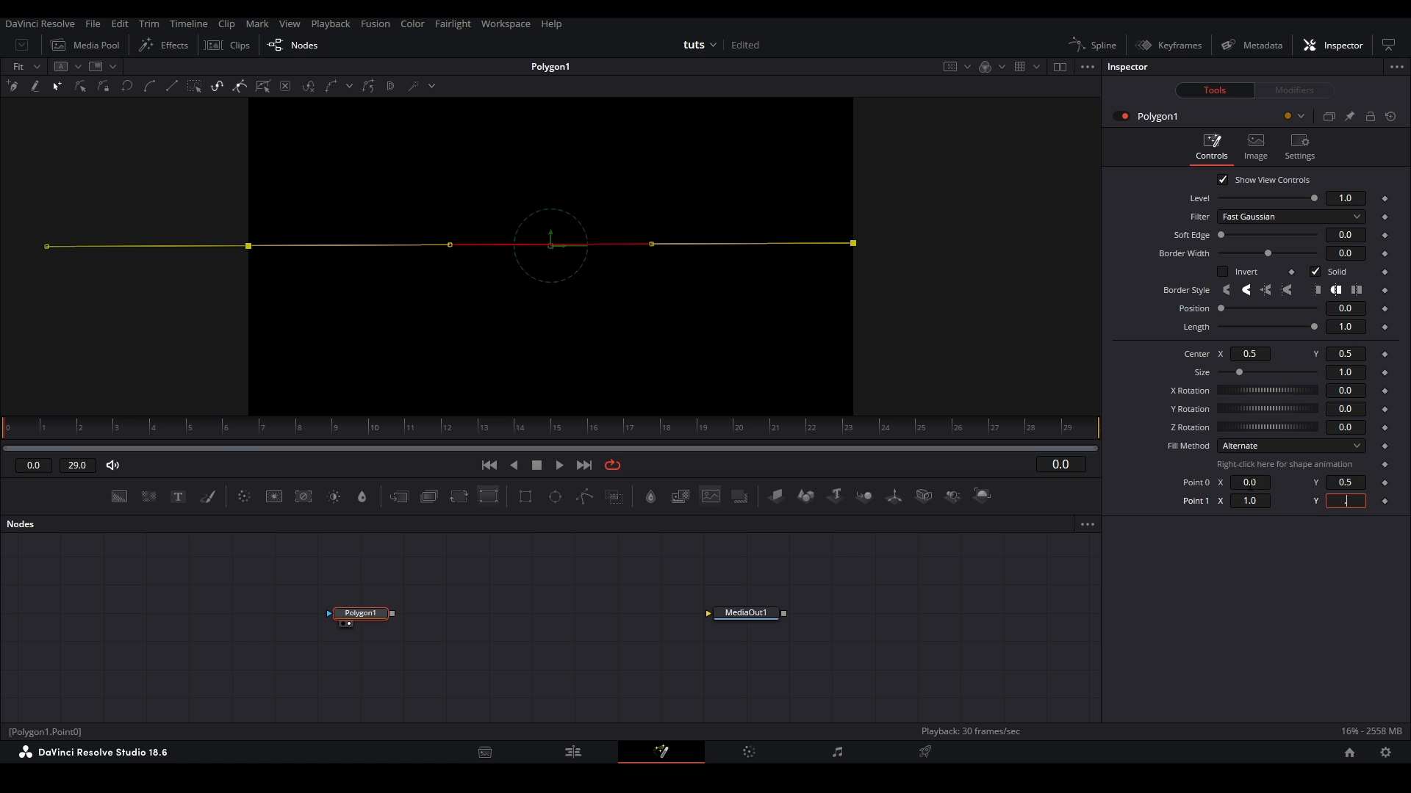
key(Tab)
Step: Set Polygon1's Border Width to 0.01 so it renders as a solid line, then hide the shape controls
click(341, 180)
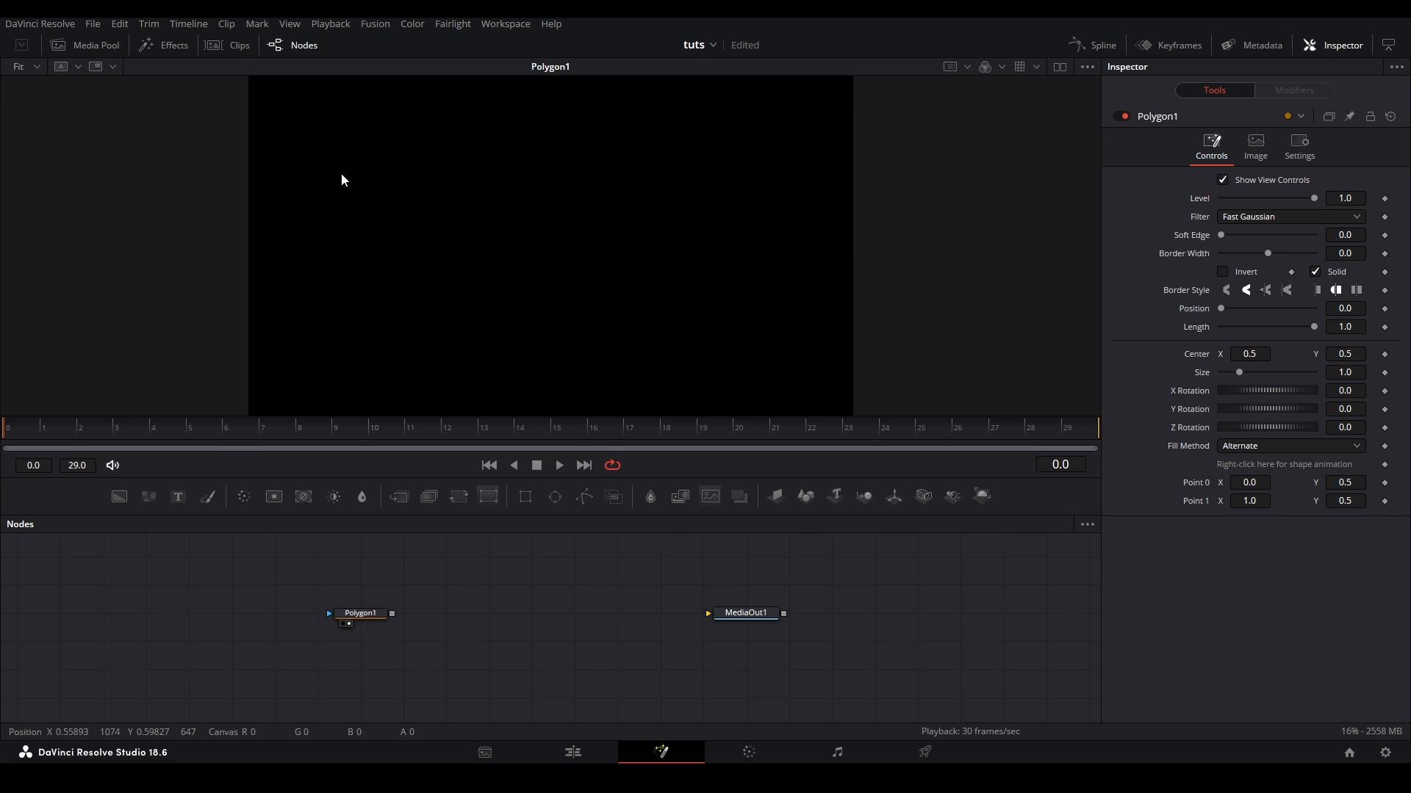
click(361, 613)
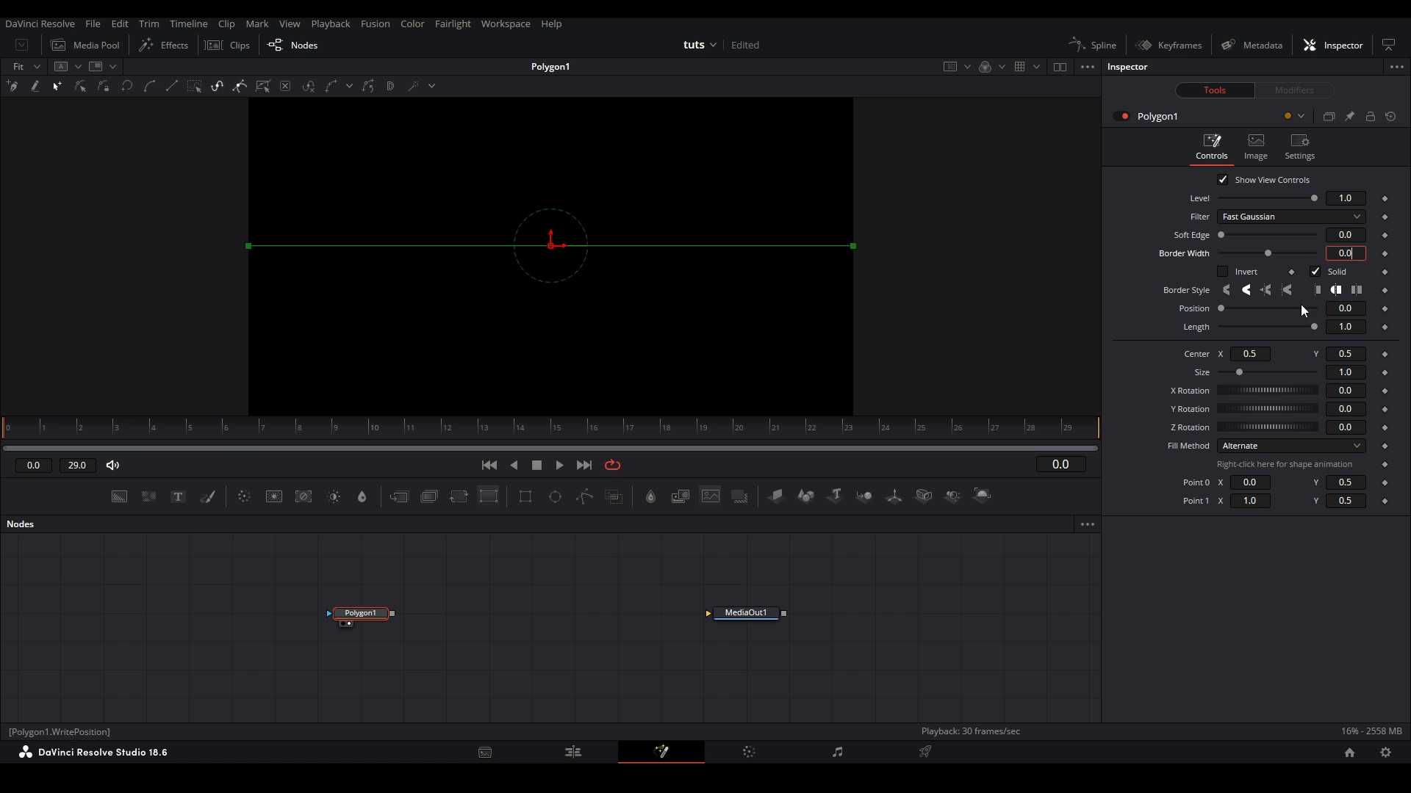
text(1)
key(Return)
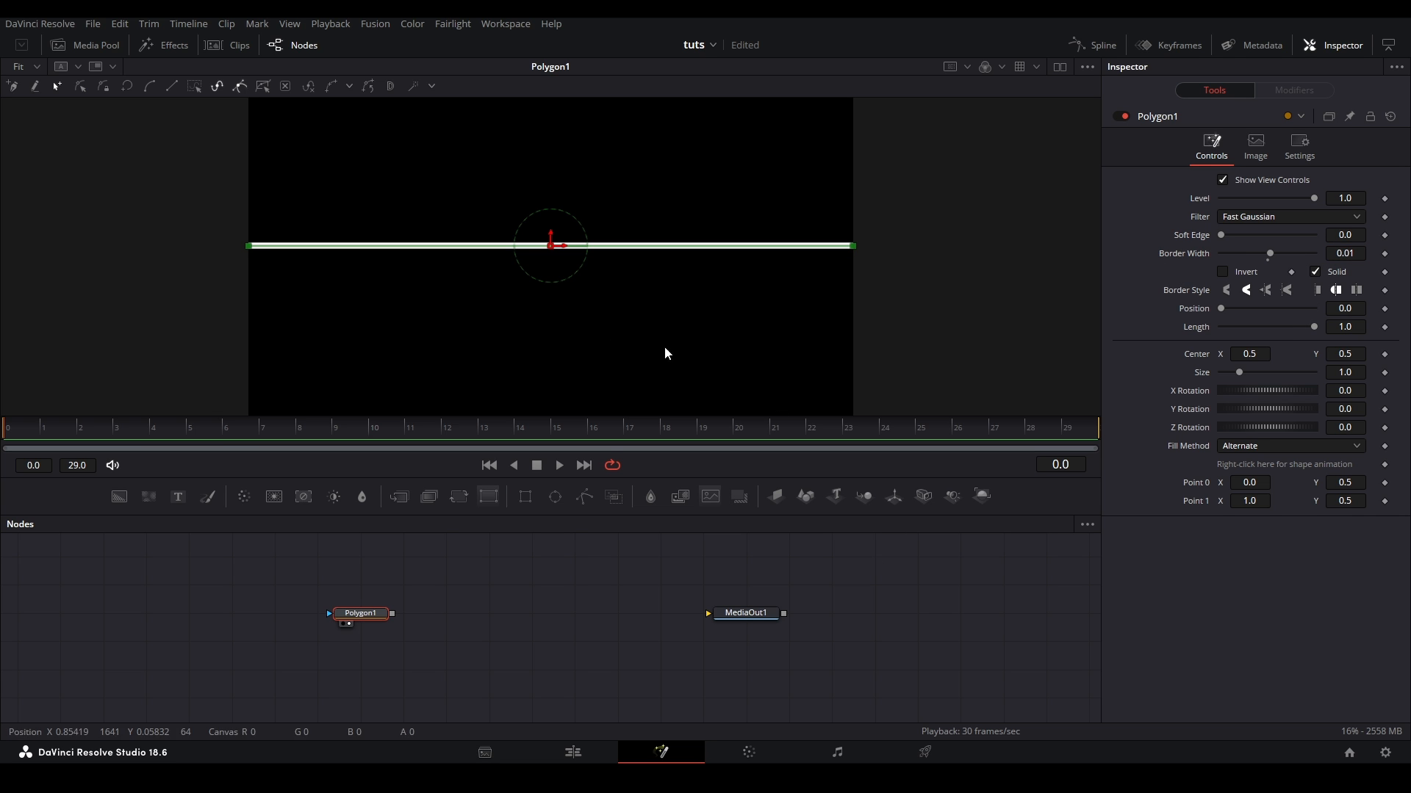
click(479, 593)
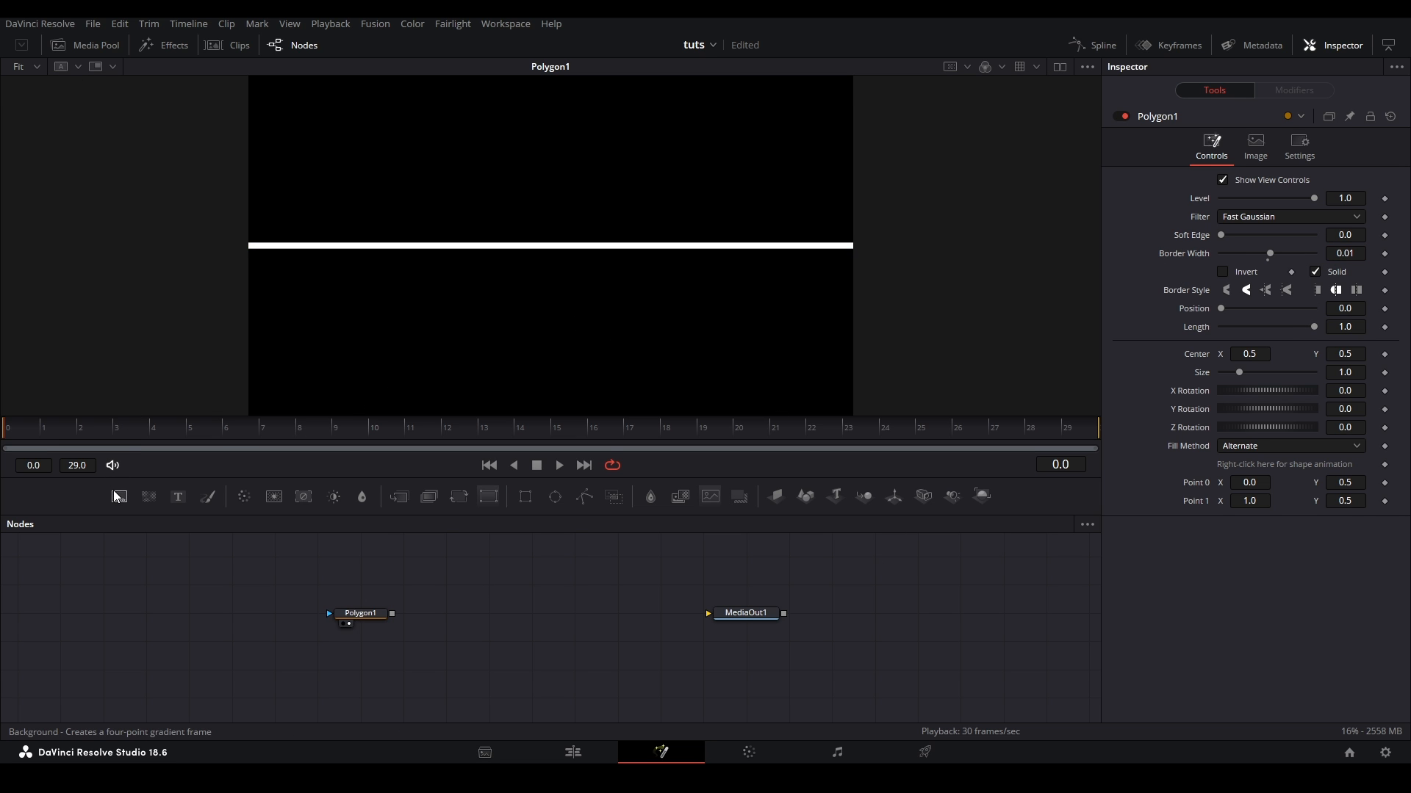
Step: Add a Background node after Polygon1 and set its colour to white
drag(118, 495, 416, 624)
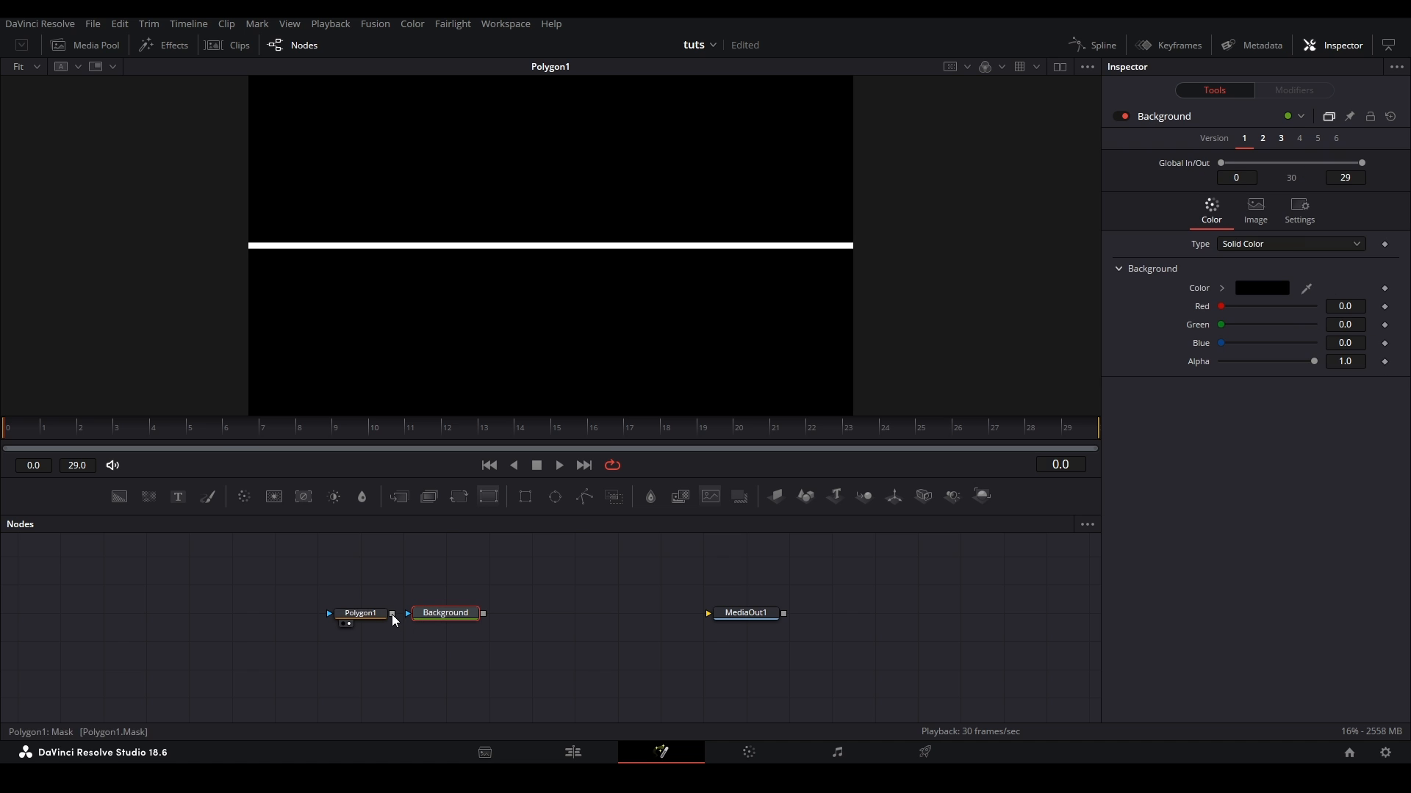
click(449, 620)
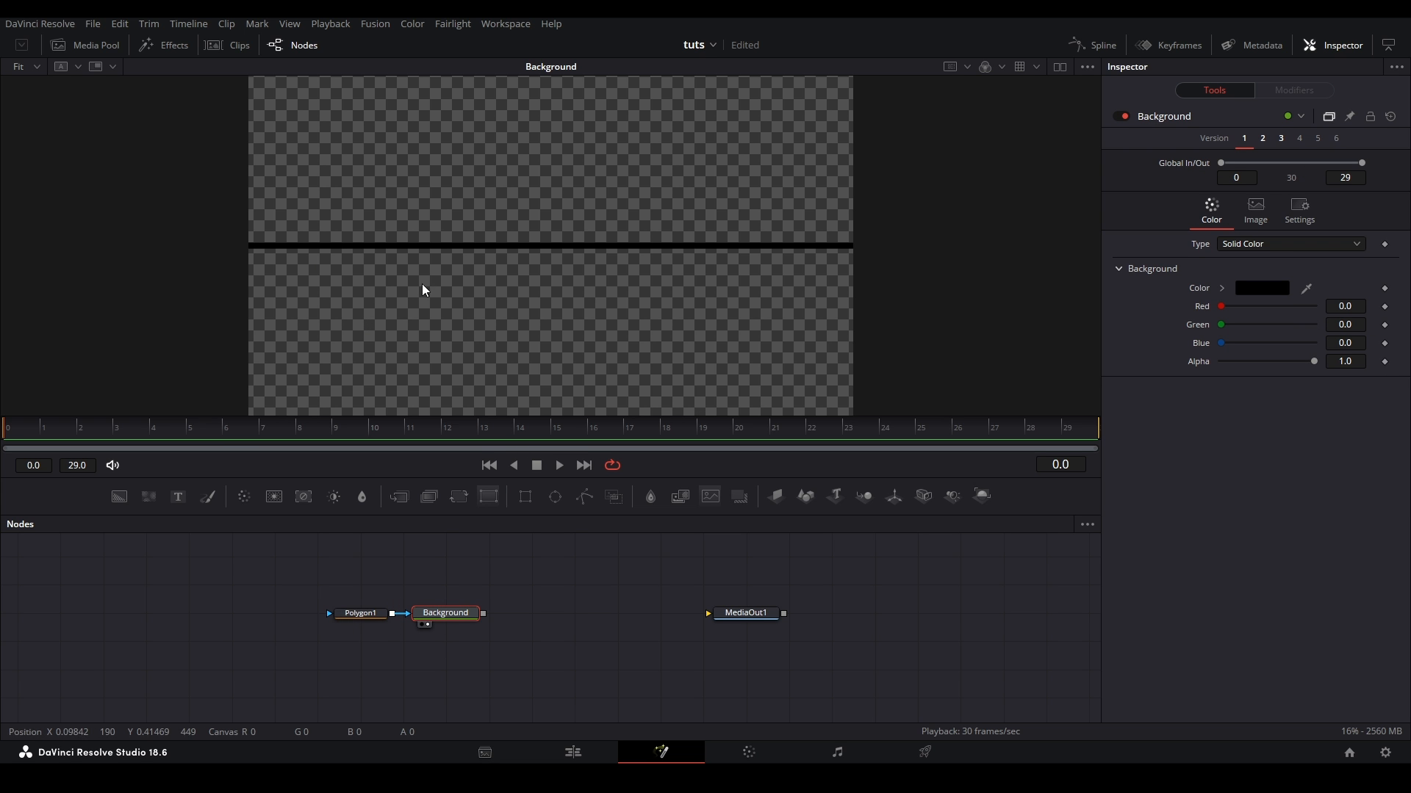
click(1222, 288)
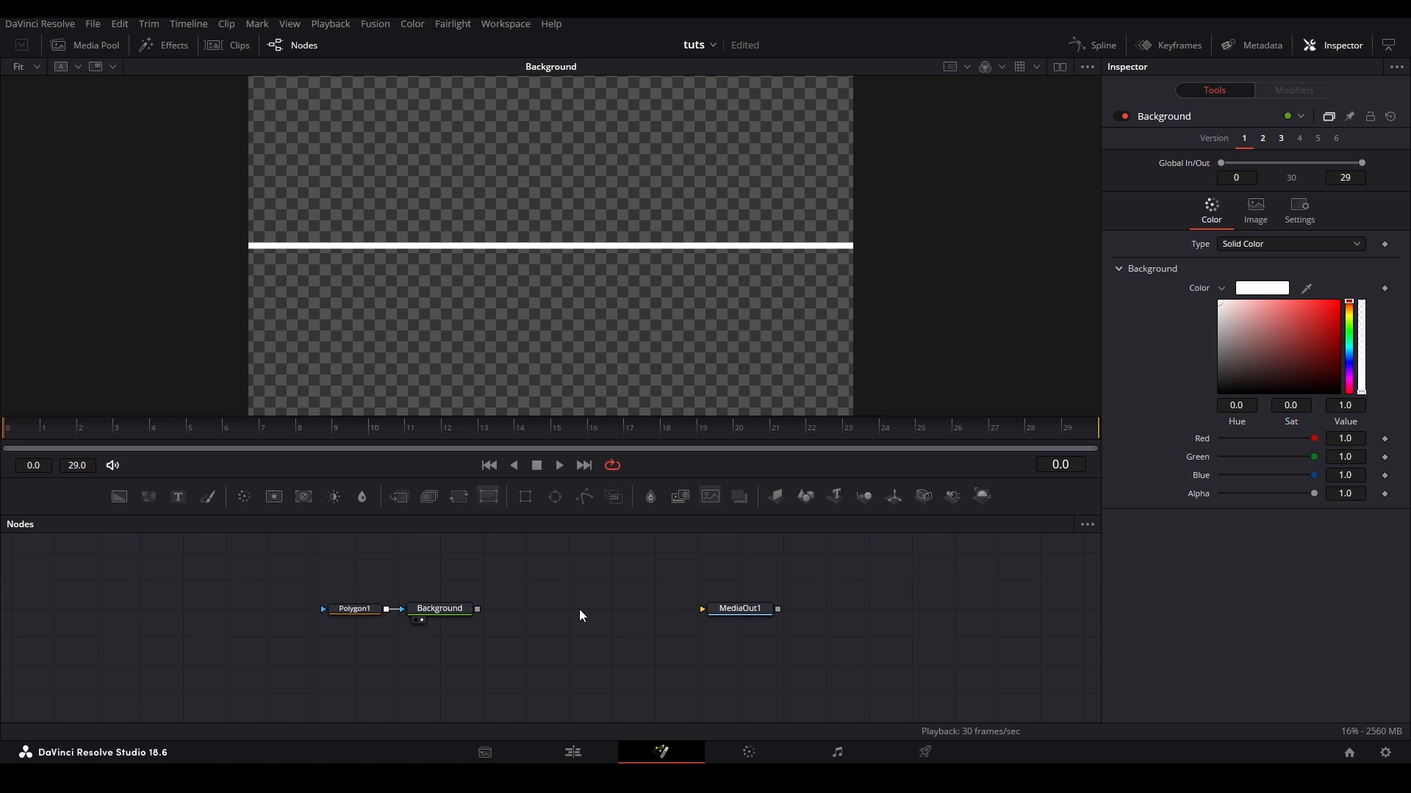
click(444, 609)
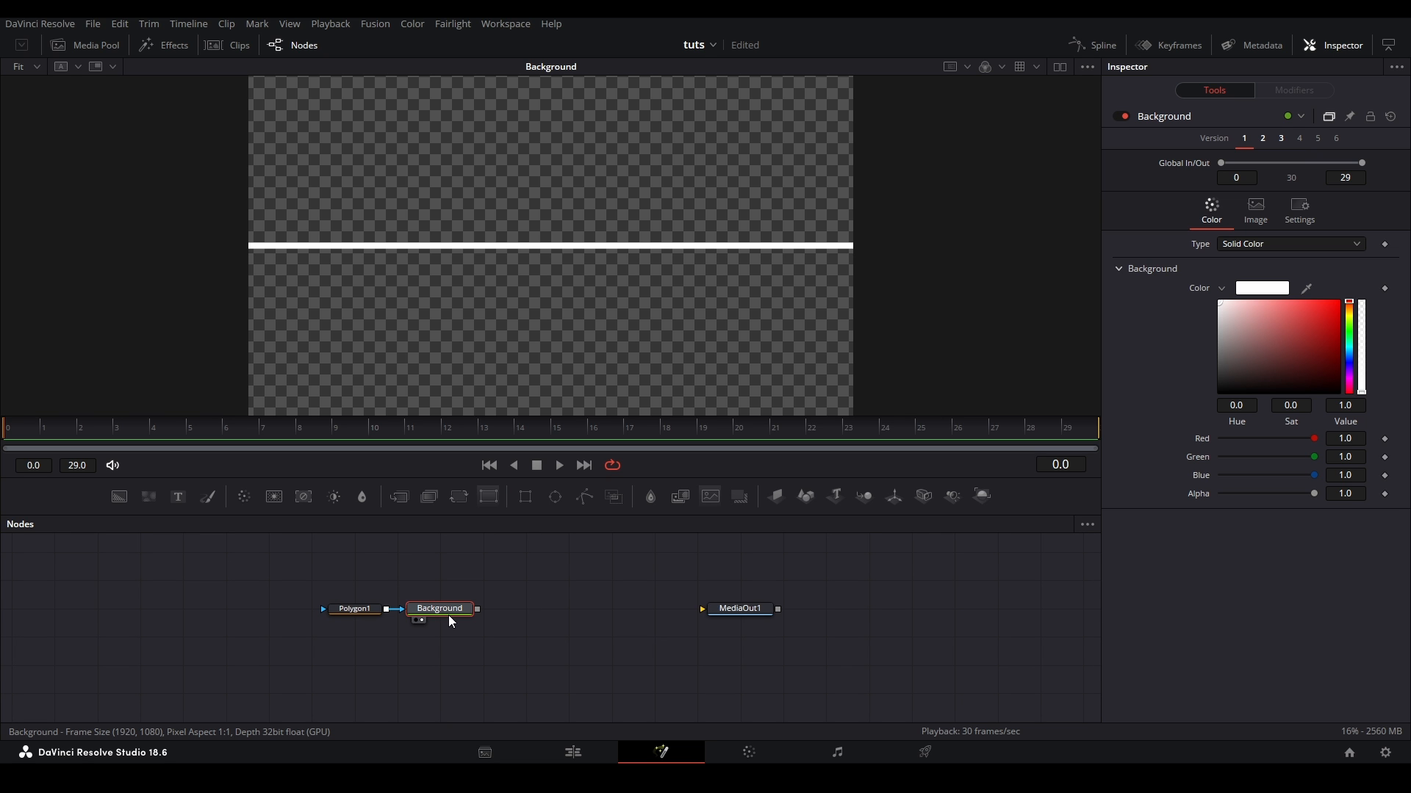
Step: Add a Waviness tool after Background via the tool search and view its result
key(shift+space)
text(wavin)
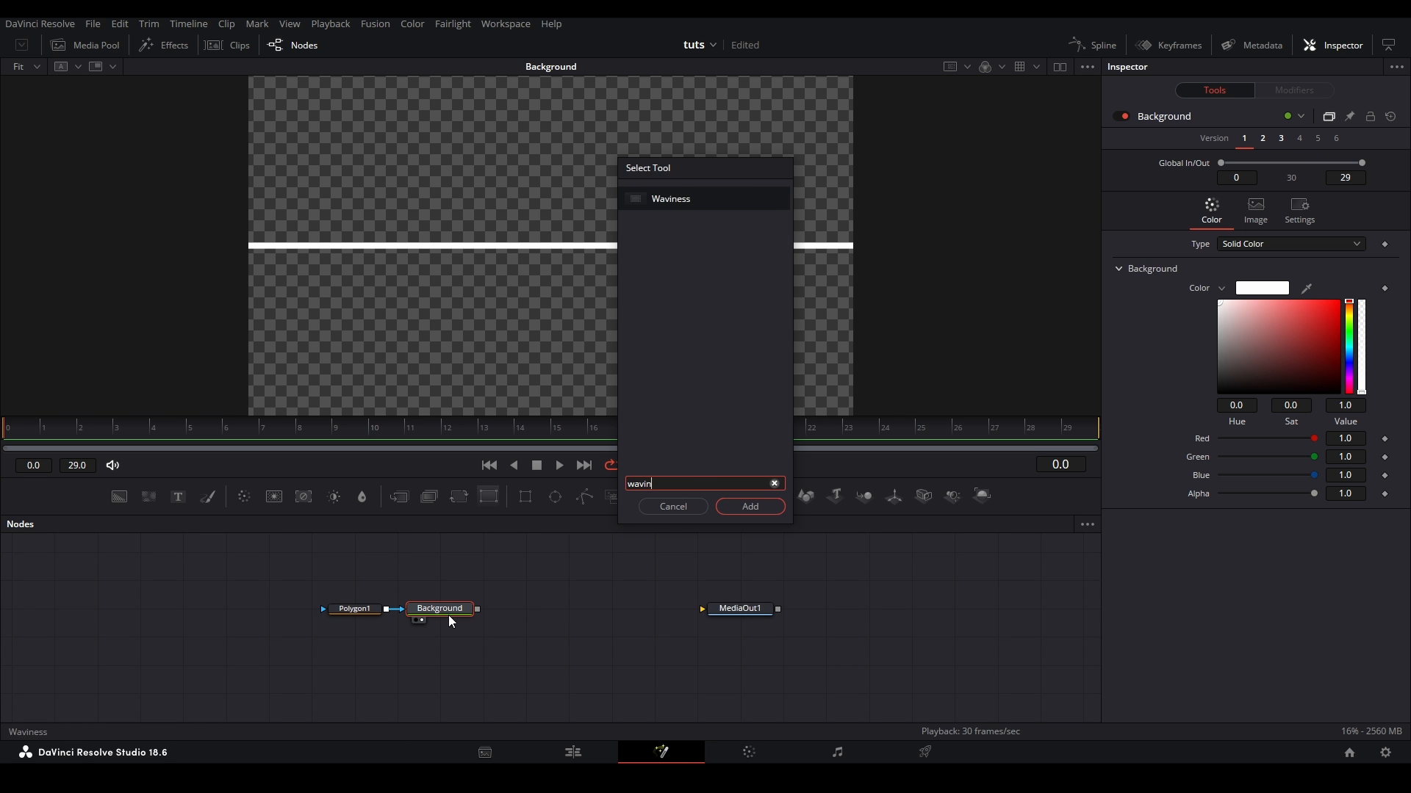
key(Return)
click(534, 611)
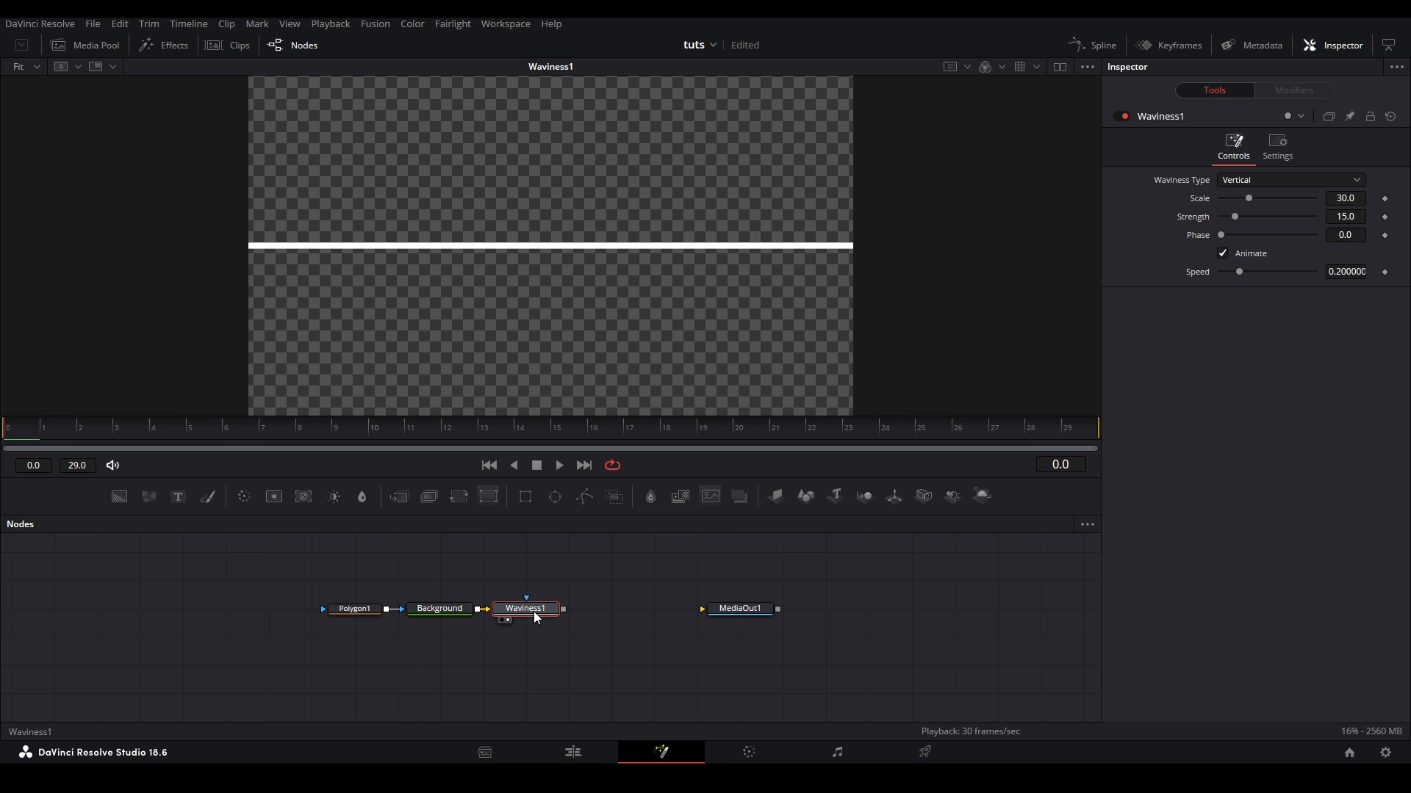
Step: Set Waviness Type to Horizontal and lower Scale to 15.7 for broader waves
click(1284, 180)
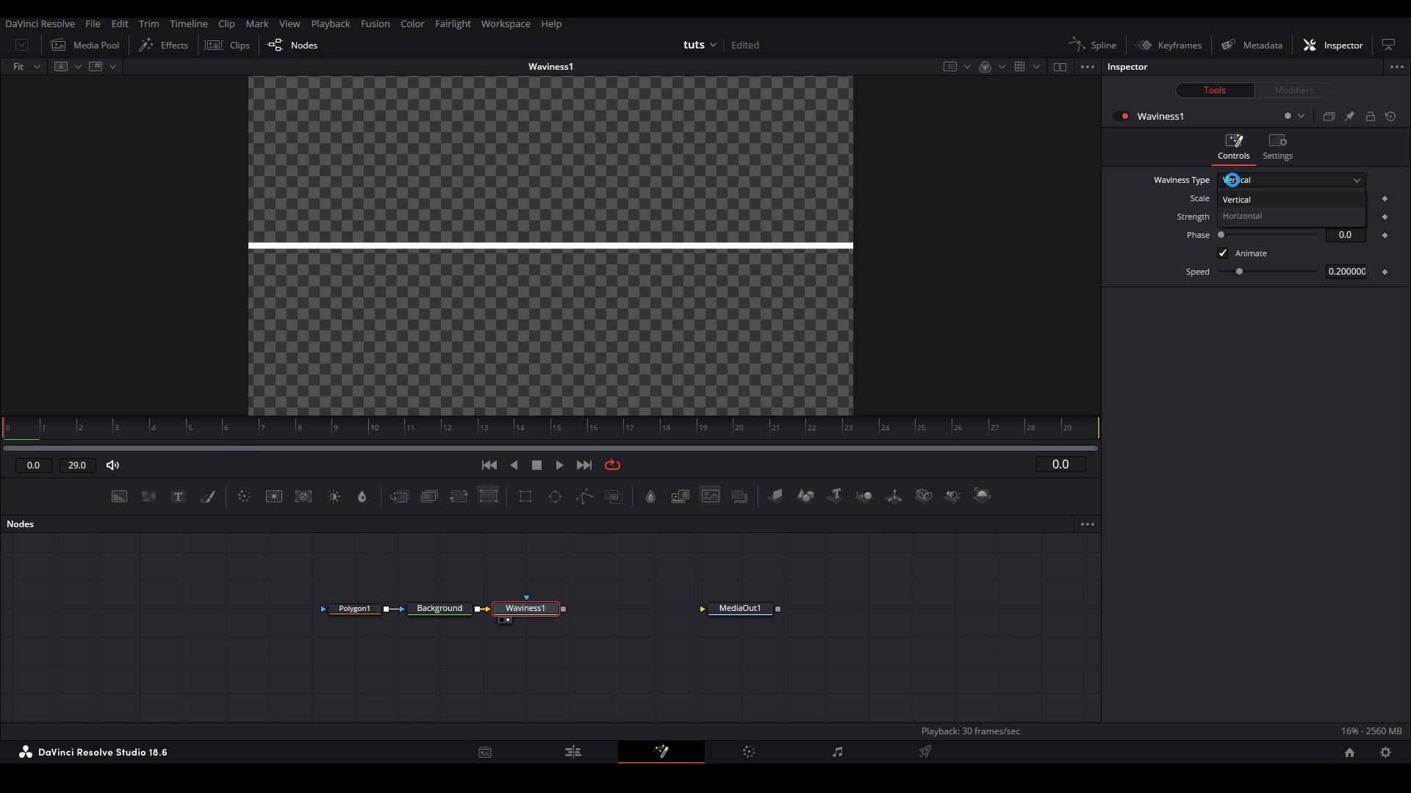
click(1246, 217)
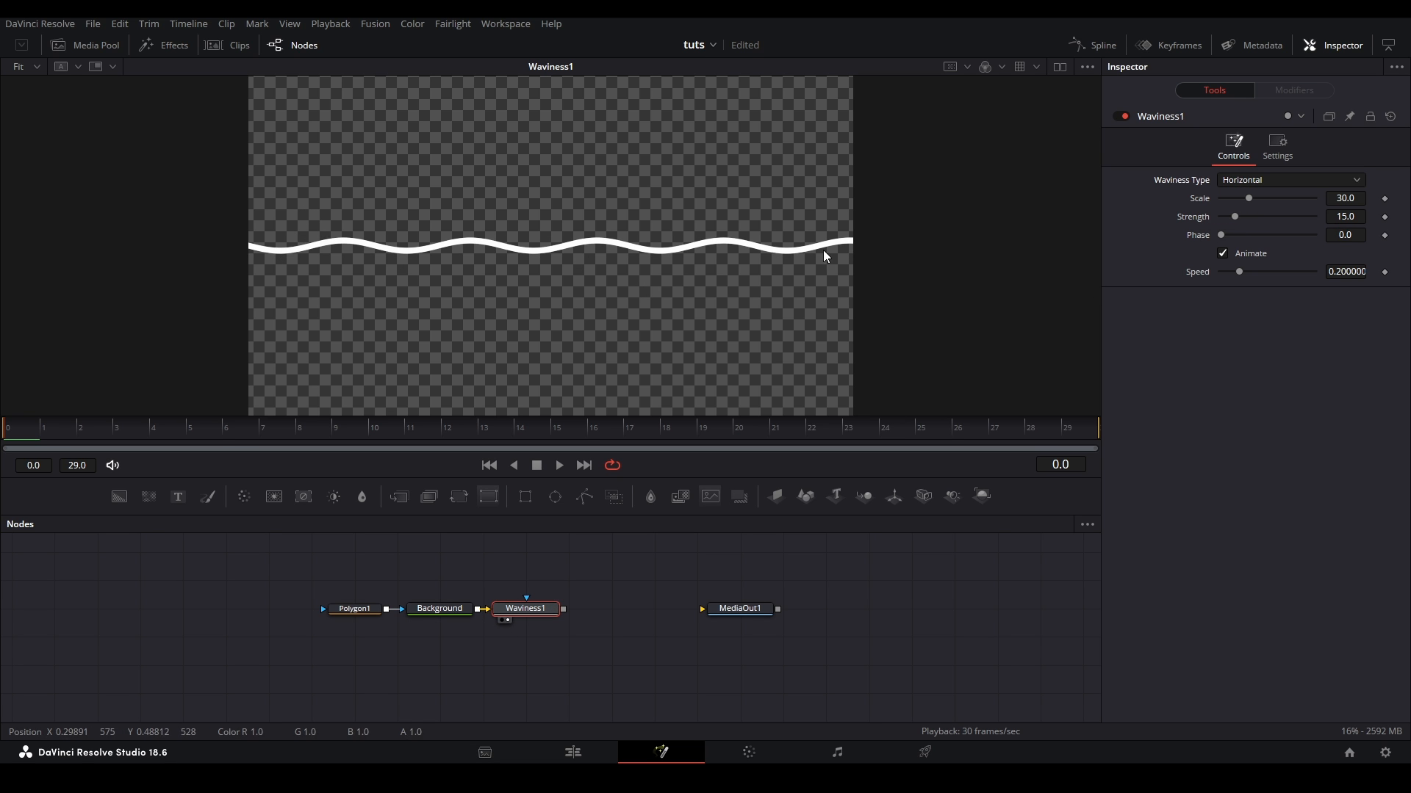
mouse_move(1249, 200)
mouse_down()
mouse_move(1313, 217)
mouse_move(1254, 217)
mouse_move(1238, 199)
mouse_up()
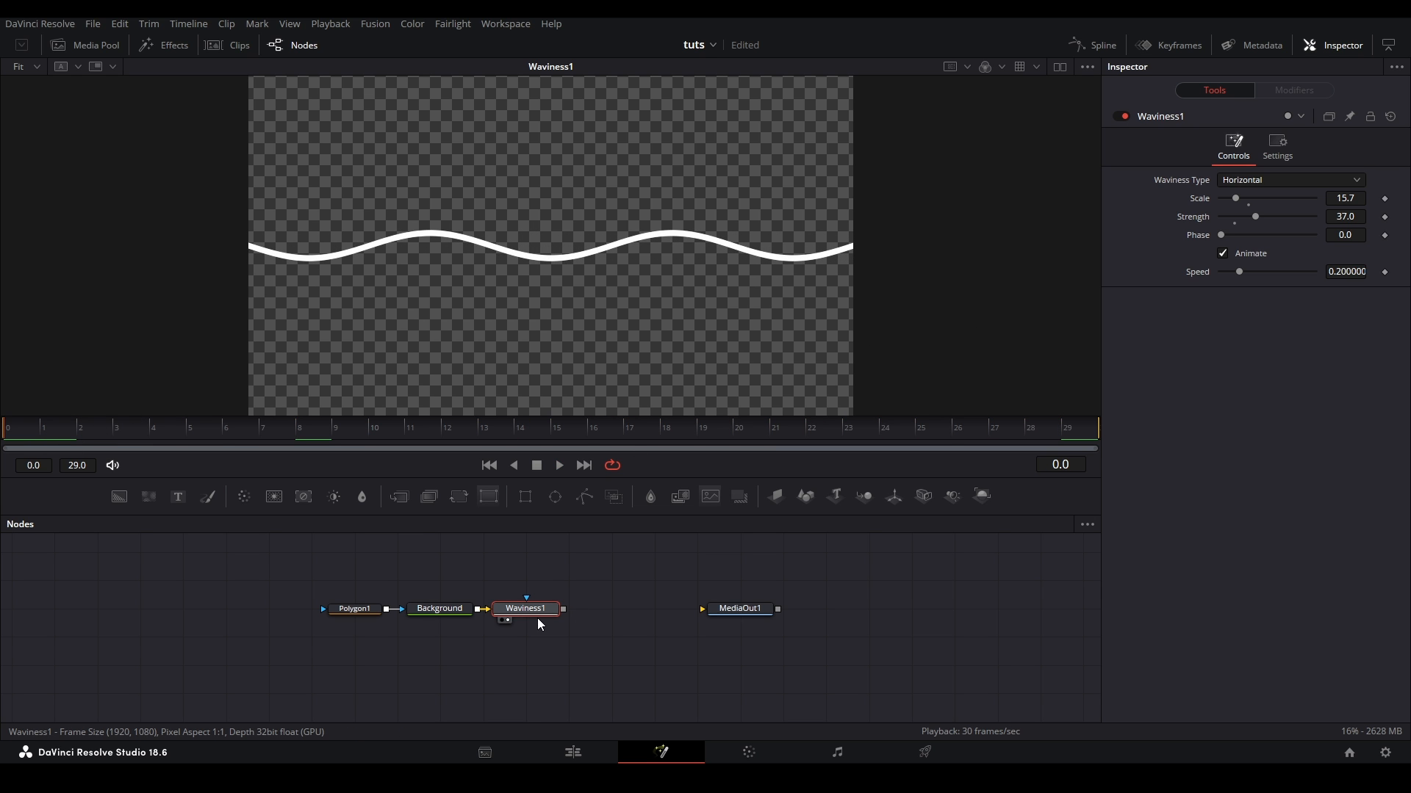
Step: Duplicate Waviness1 inline after Background and raise the copy's Speed to 0.276
key(ctrl+c)
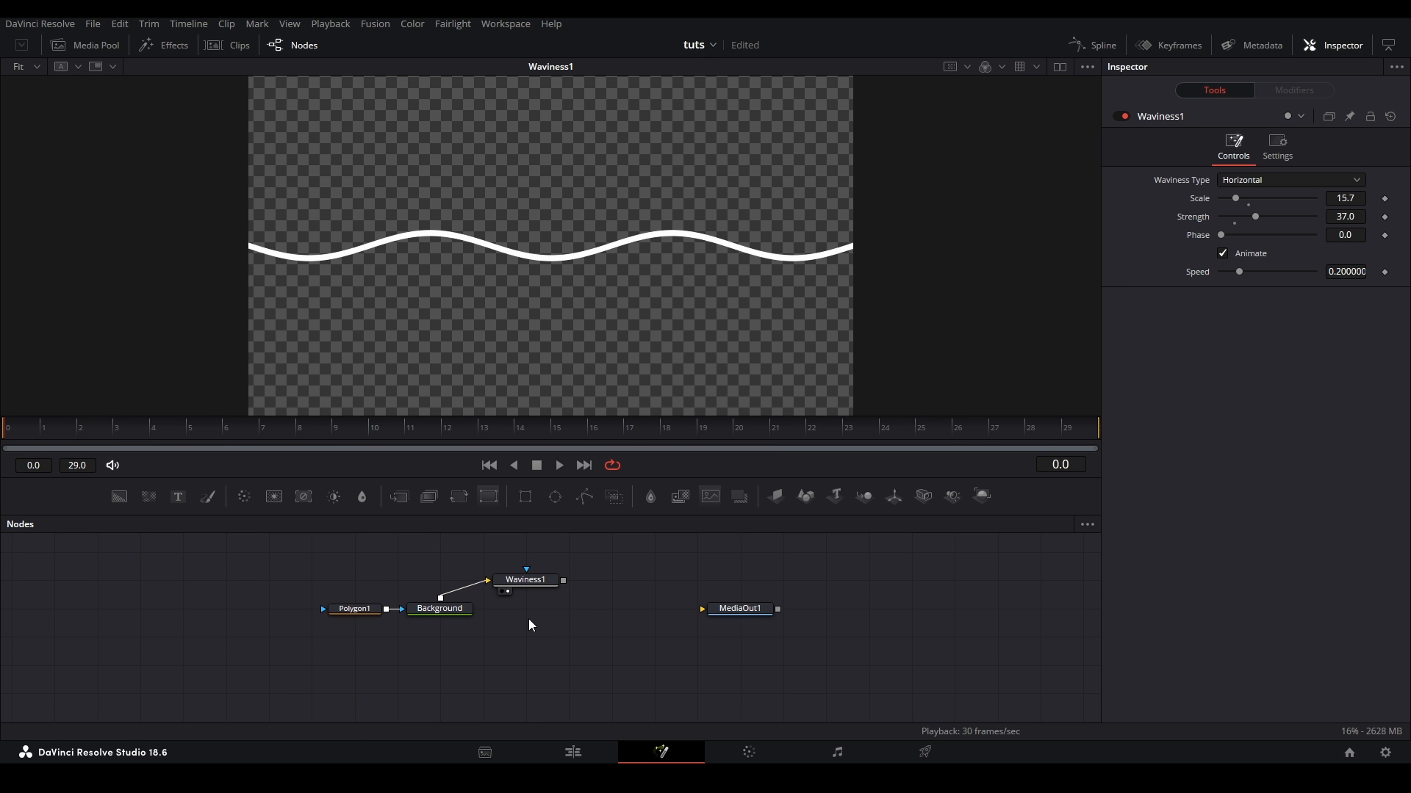
key(ctrl+v)
drag(525, 638, 528, 614)
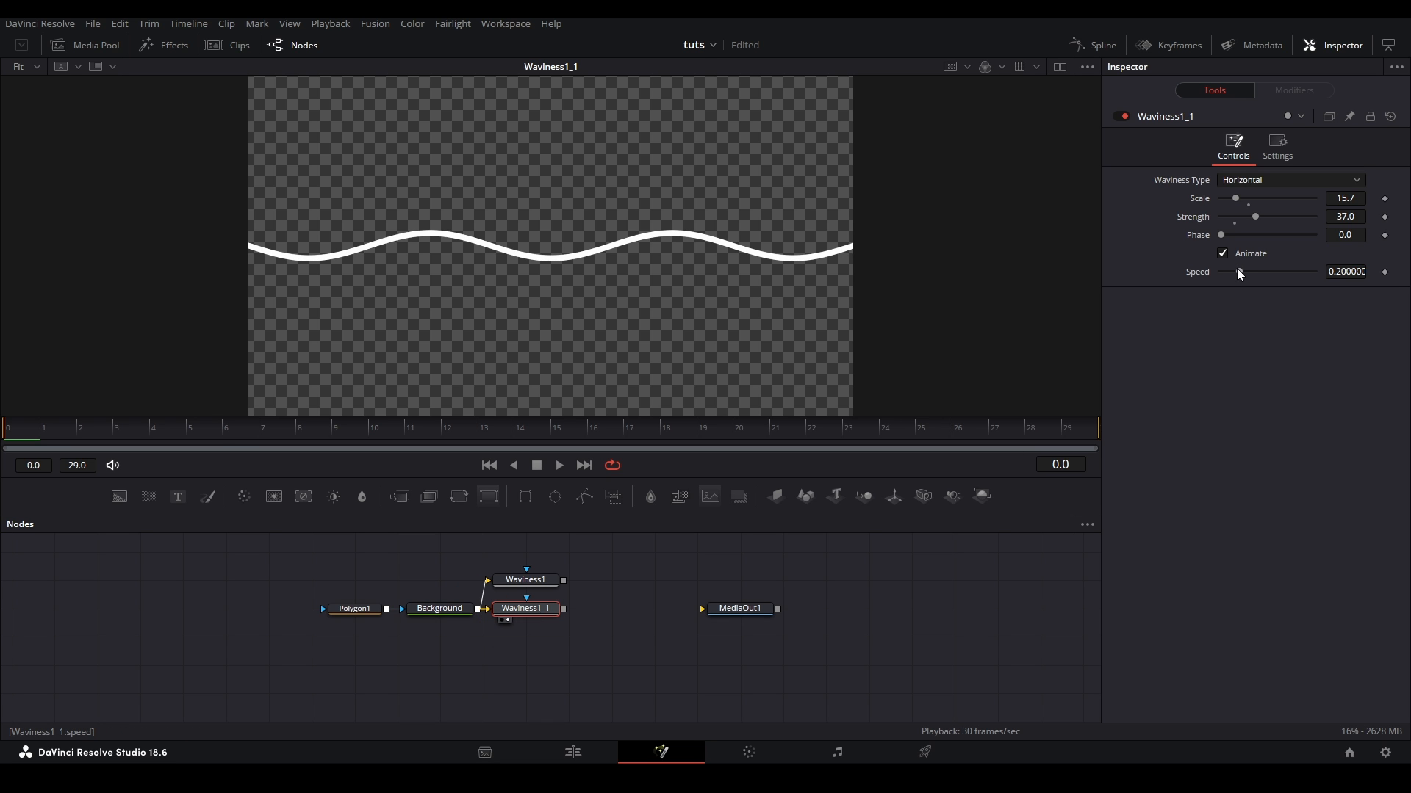
drag(1236, 271, 1245, 271)
Step: Add a Merge node to the graph
mouse_move(458, 497)
mouse_down()
mouse_move(635, 637)
mouse_move(567, 610)
mouse_move(612, 601)
mouse_up()
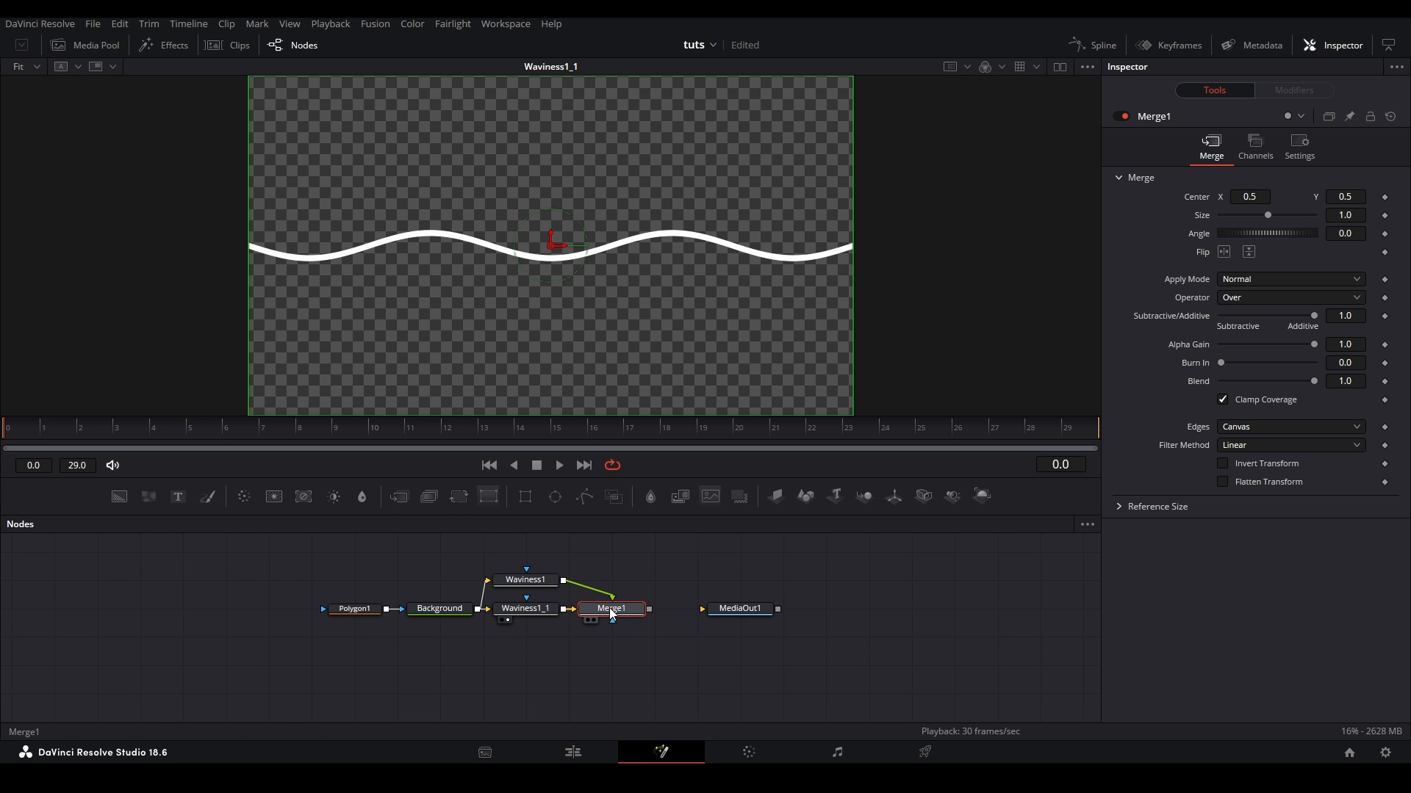
Step: Feed Waviness1 into Merge1's foreground so both waves intertwine
key(2)
click(559, 464)
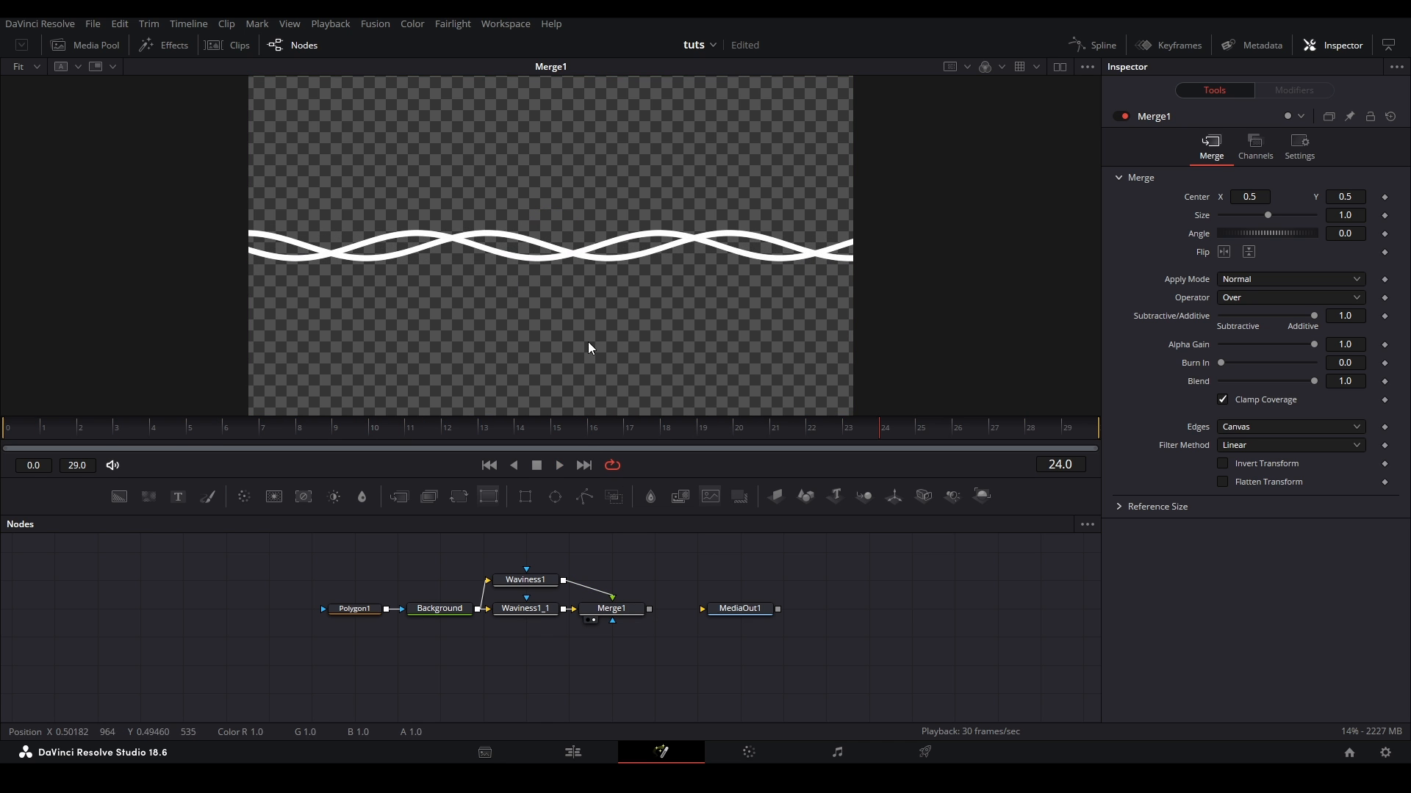
key(space)
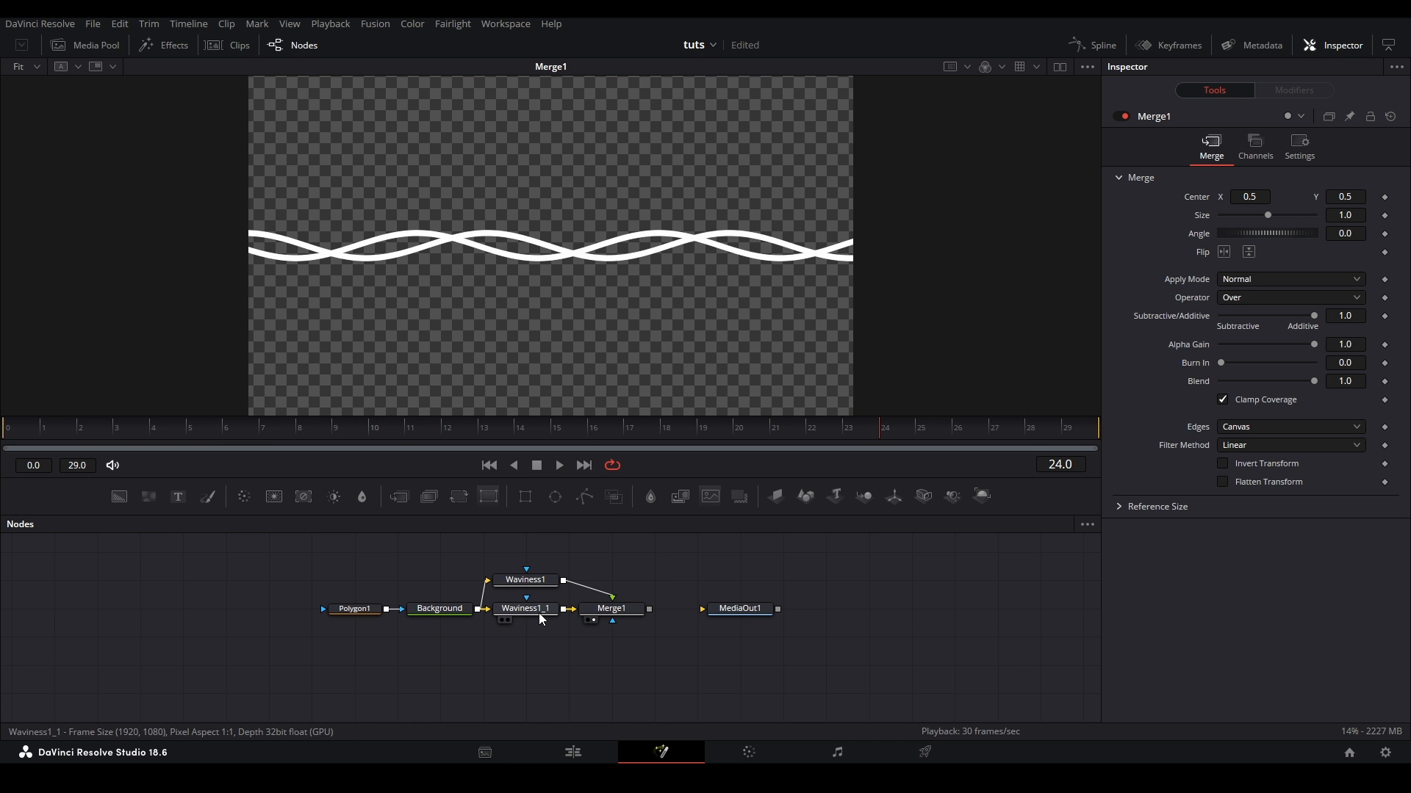
Step: Offset Waviness1_1's Phase and retune its Speed while previewing the animation
click(525, 608)
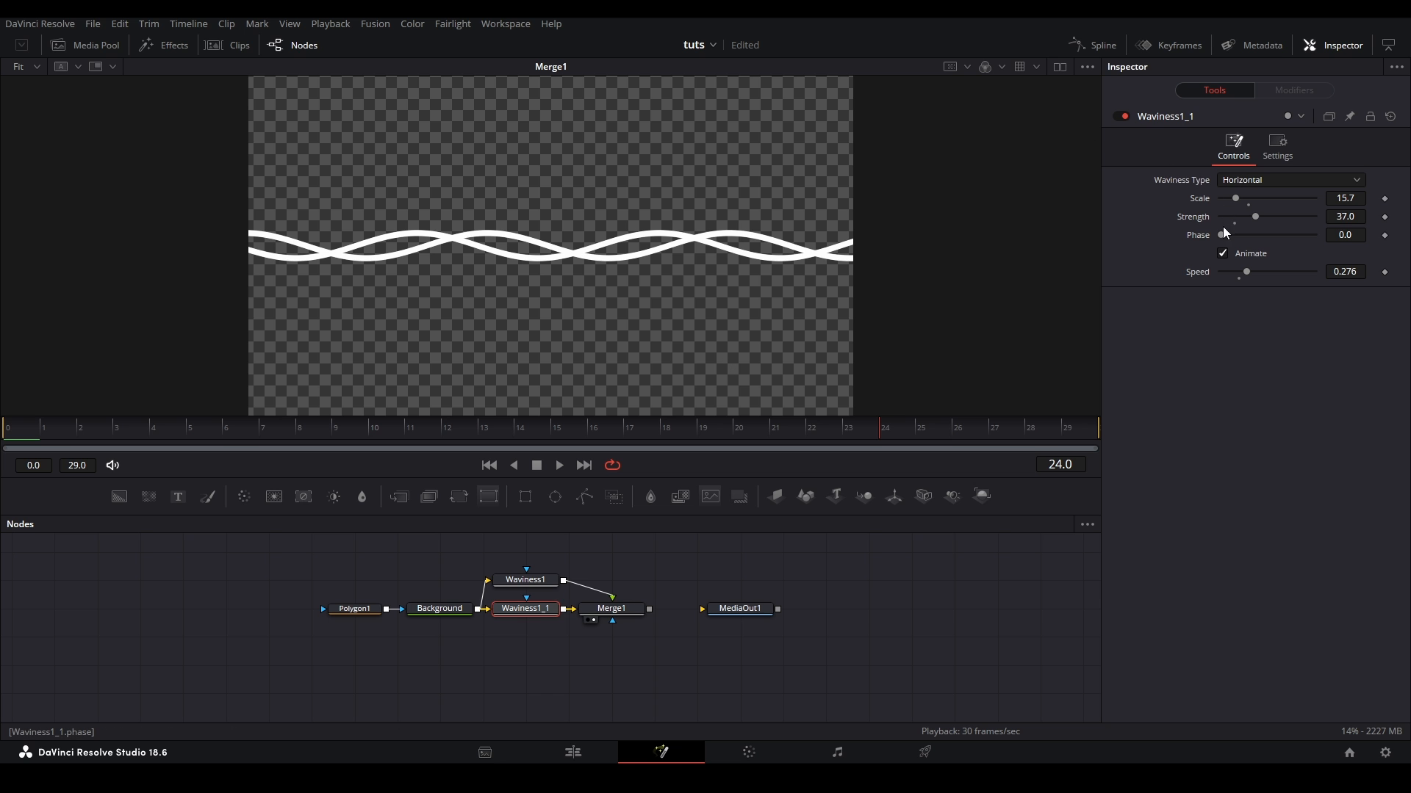
drag(1236, 235, 1264, 235)
key(space)
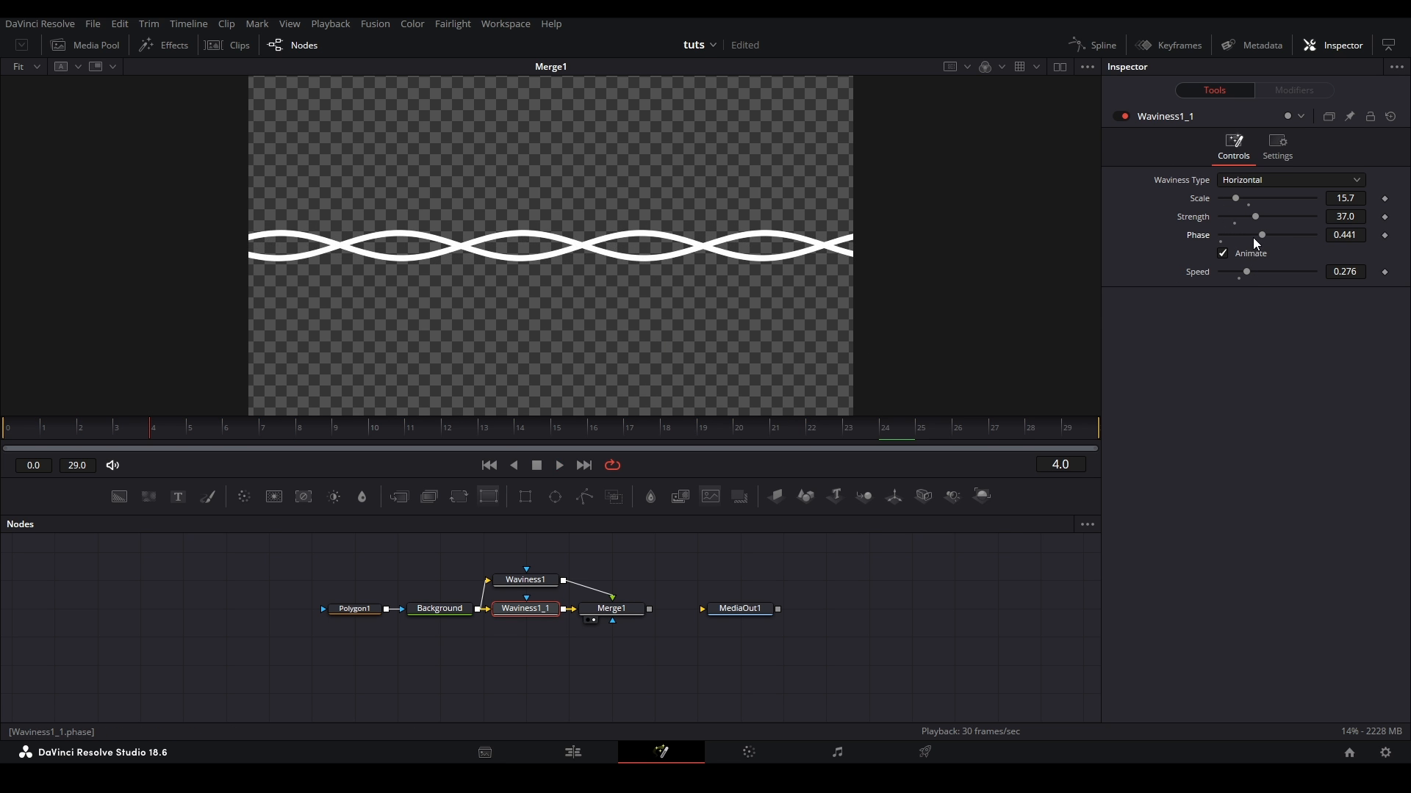
mouse_move(1257, 235)
mouse_down()
mouse_move(1283, 234)
mouse_move(1233, 271)
mouse_up()
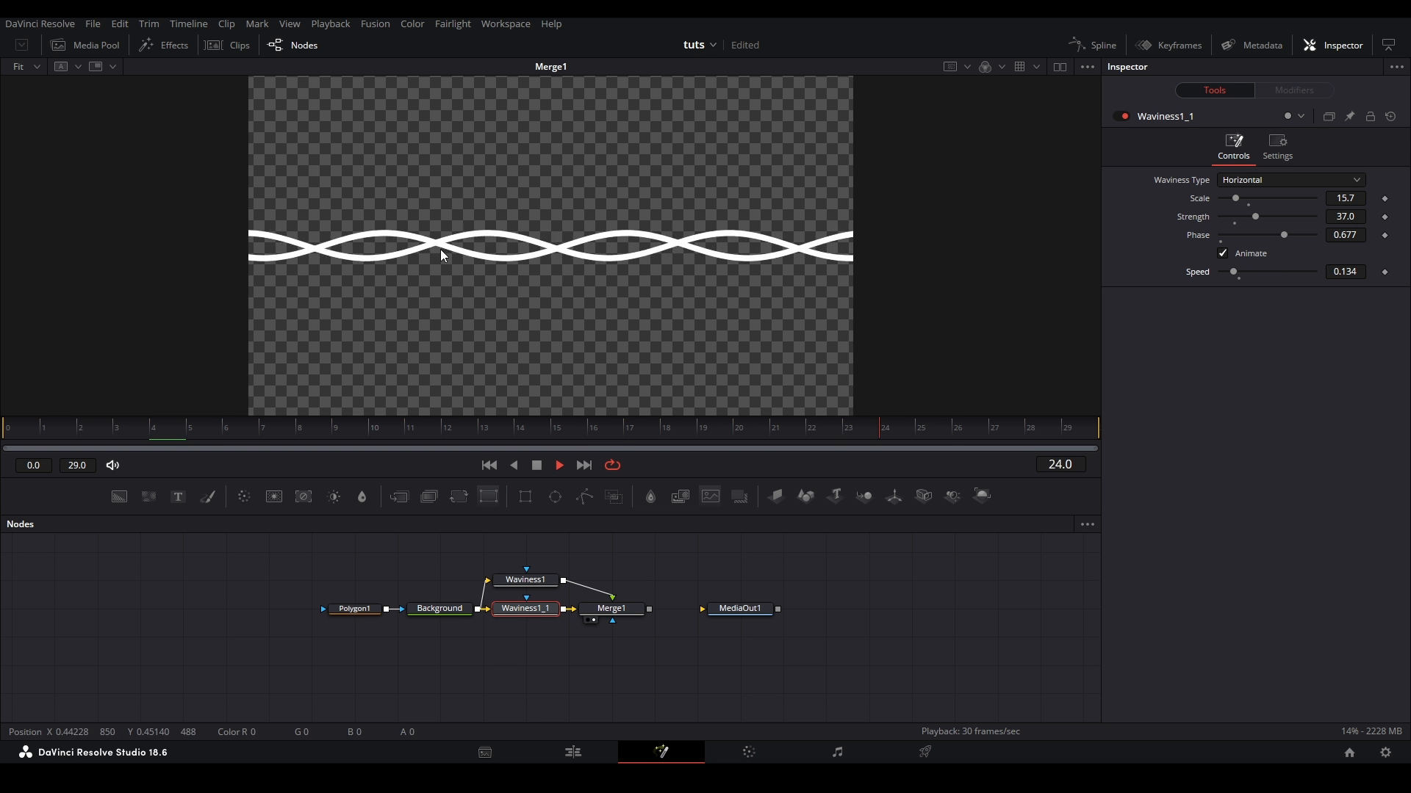
drag(1232, 271, 1227, 272)
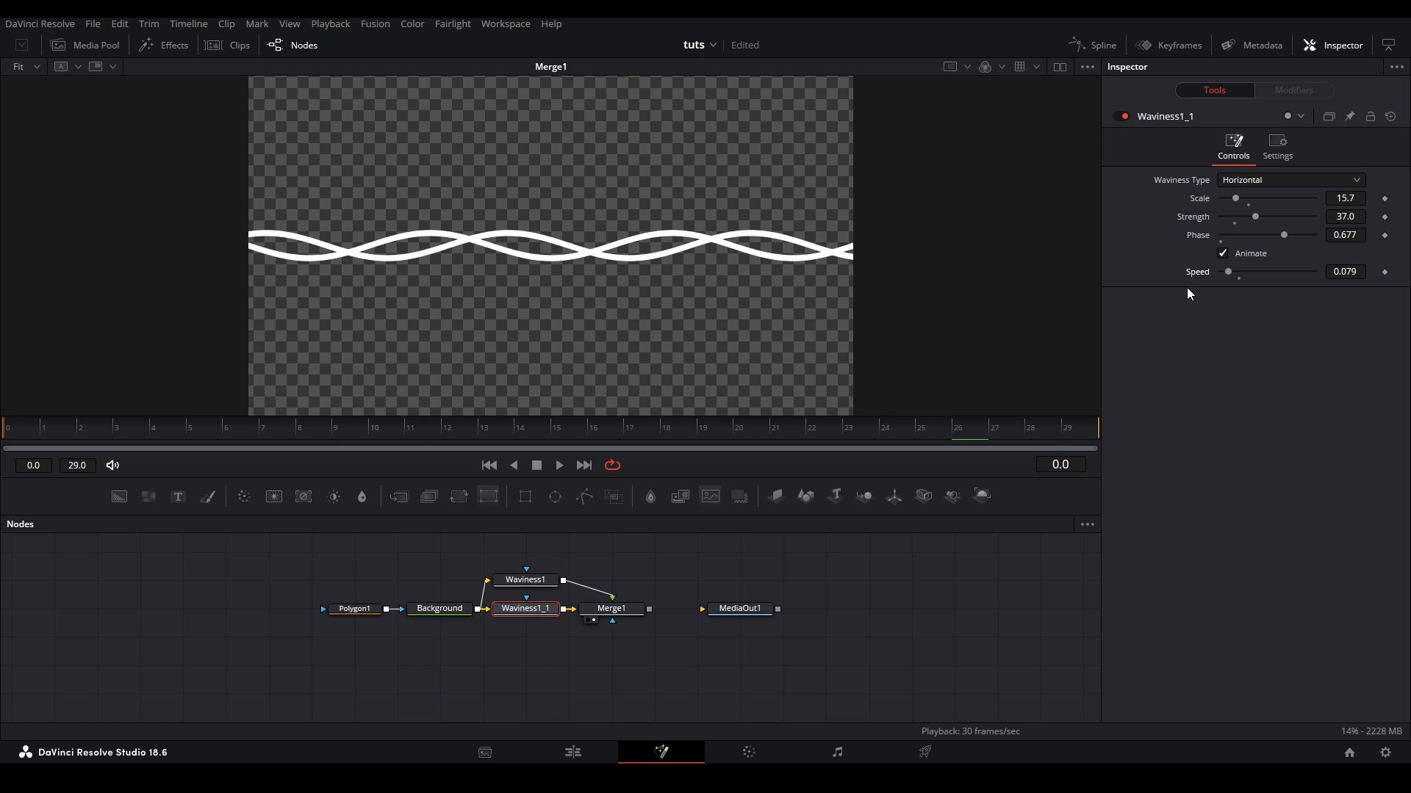
drag(1226, 273, 1229, 273)
key(space)
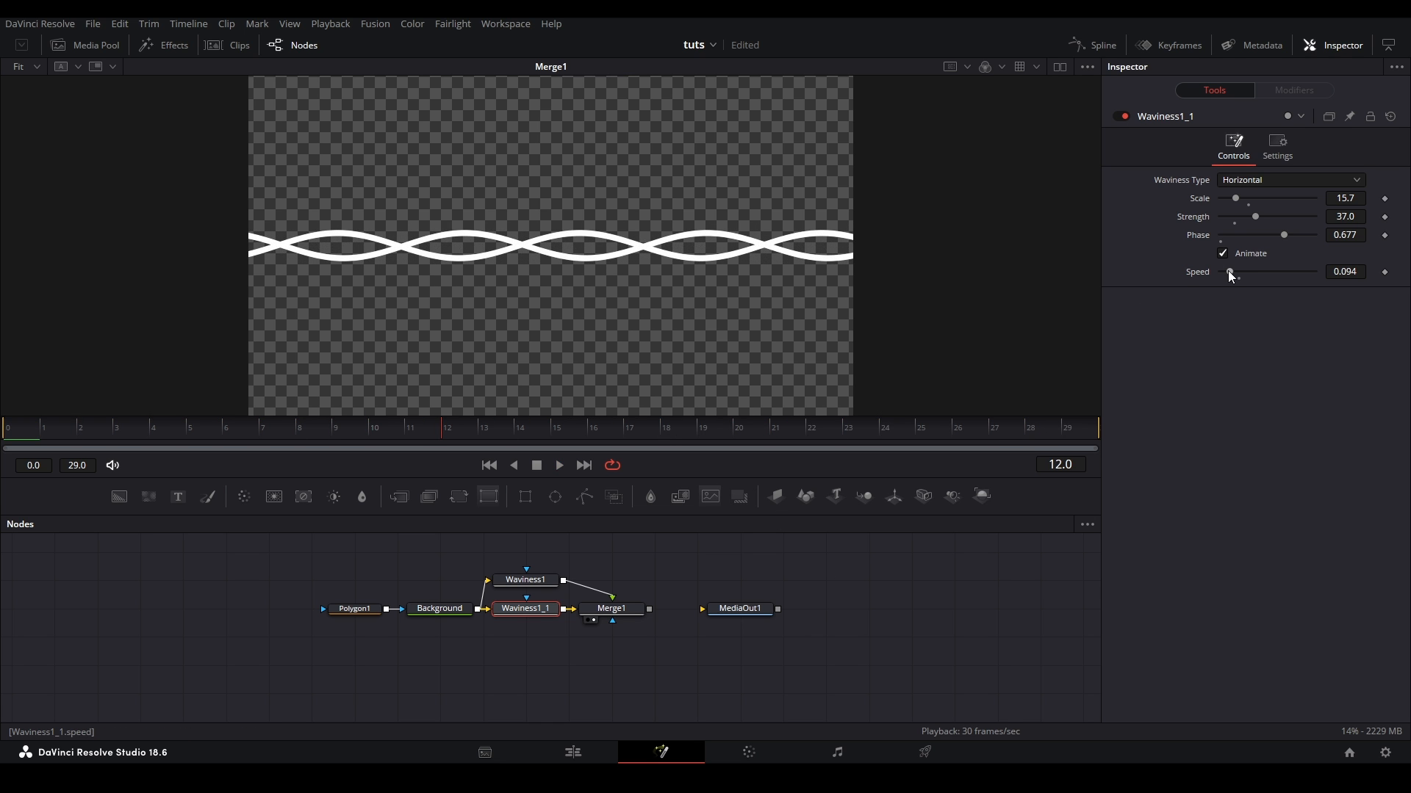
drag(1230, 271, 1240, 271)
key(space)
Step: Raise Waviness1's Strength and connect Merge1 to MediaOut1, viewing the final output
click(525, 581)
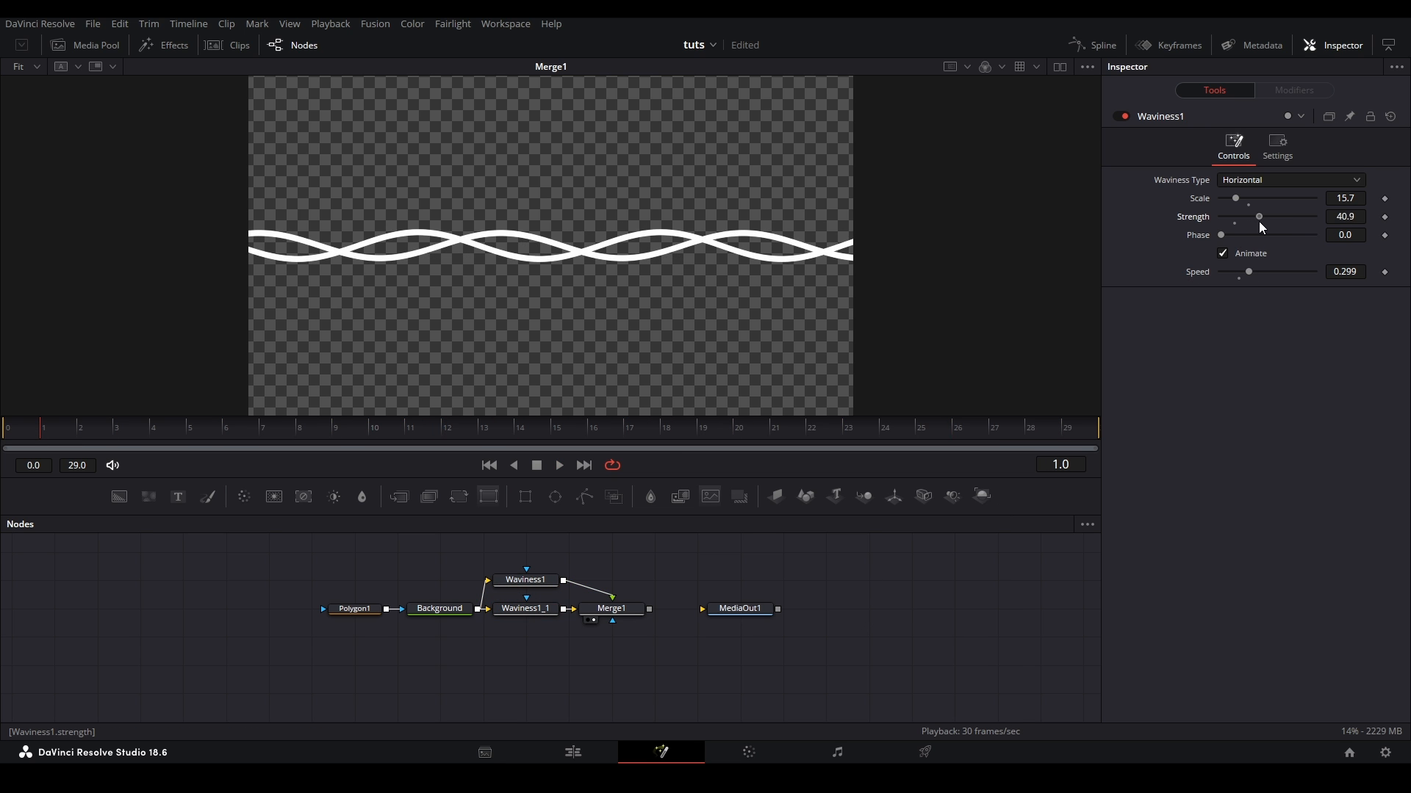
mouse_move(1255, 216)
mouse_down()
mouse_move(1276, 217)
mouse_move(1233, 199)
mouse_up()
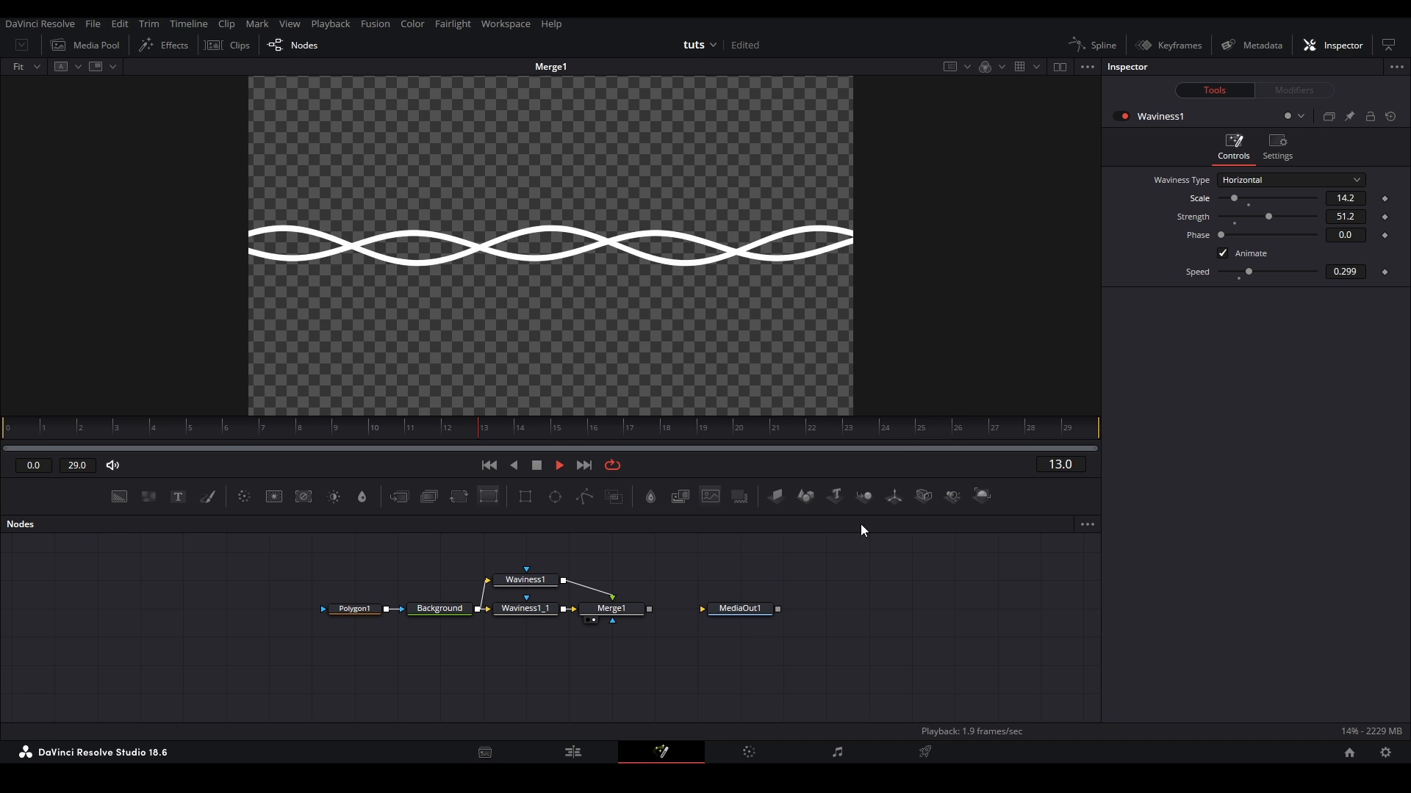
drag(652, 608, 911, 608)
click(739, 609)
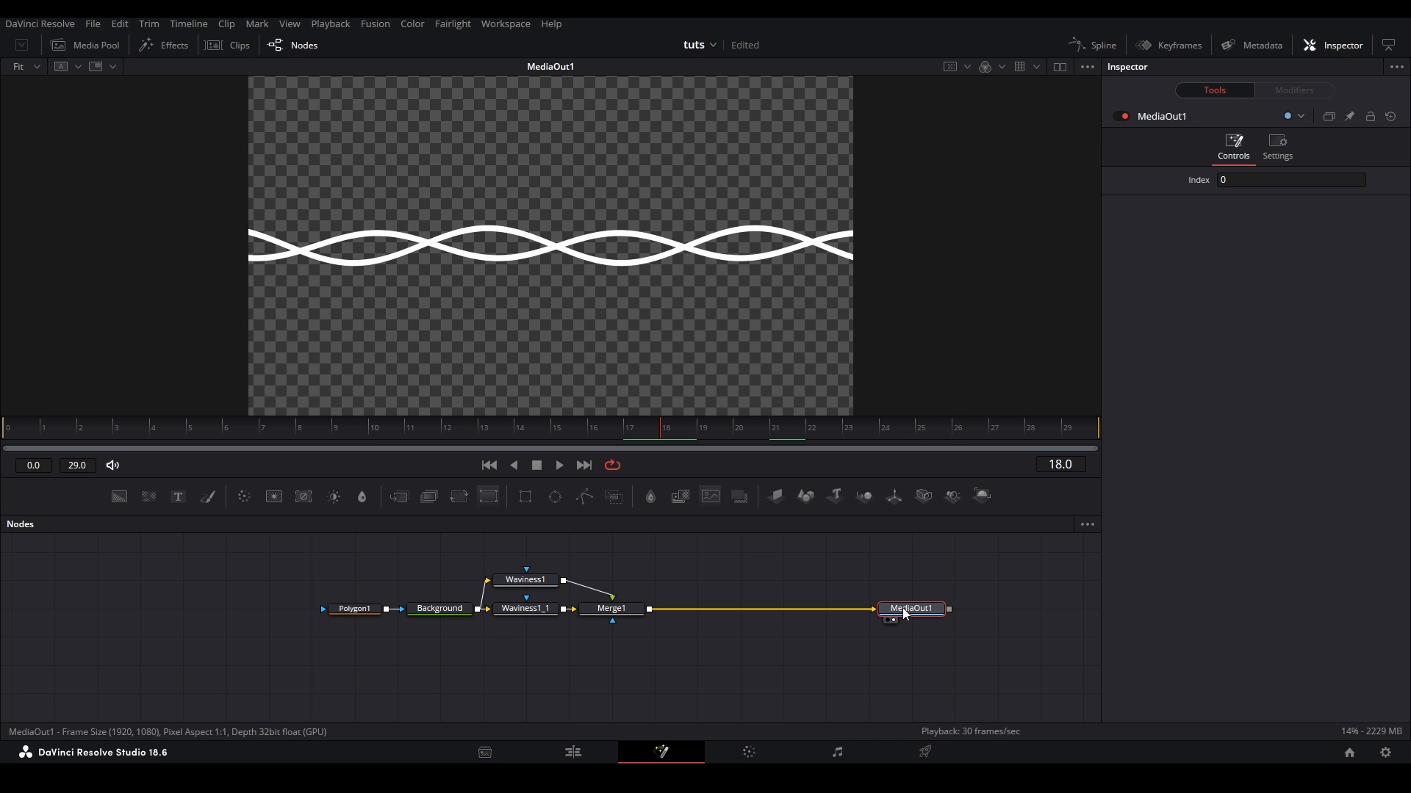
Step: Insert a DVE node after Merge1 via the tool search
click(628, 609)
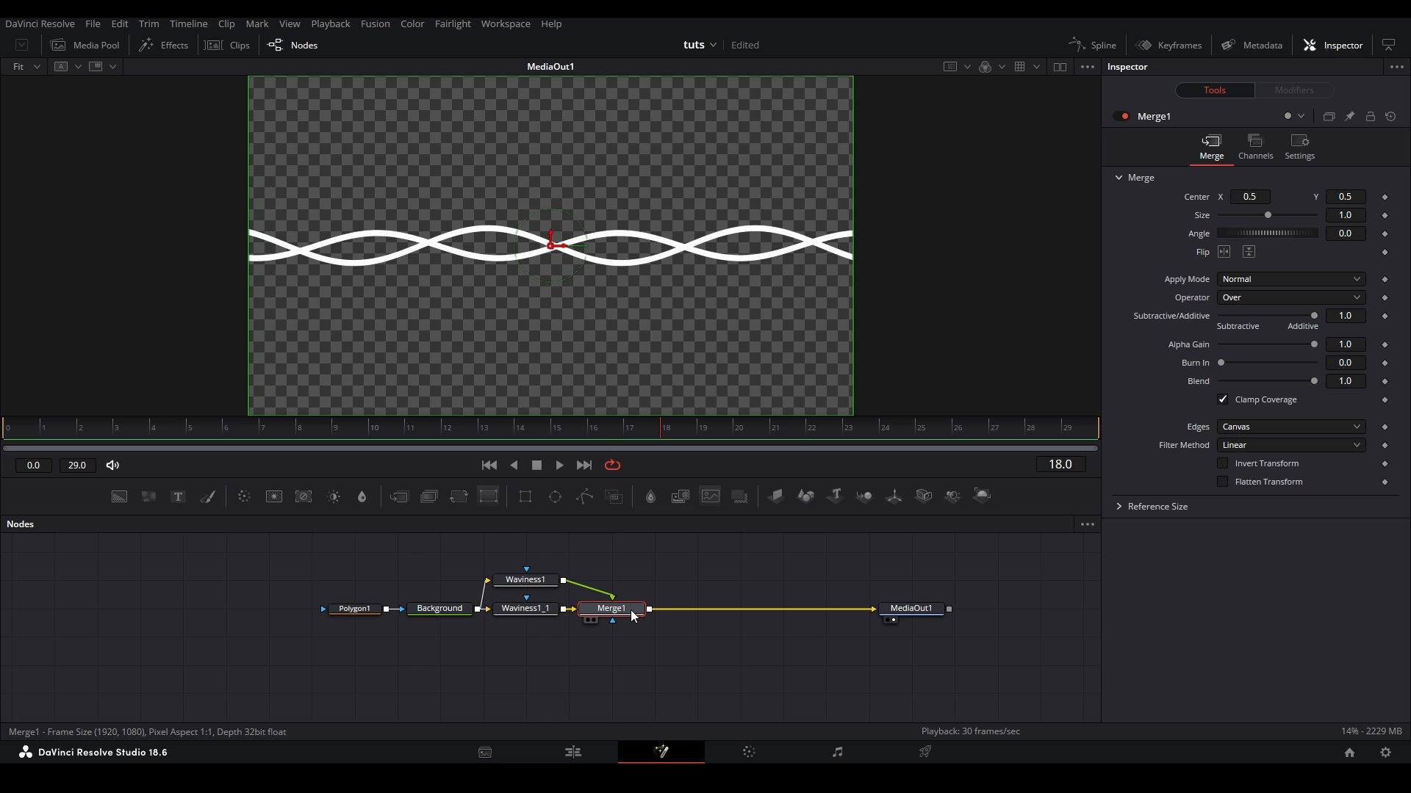
key(shift+space)
text(dve)
key(Return)
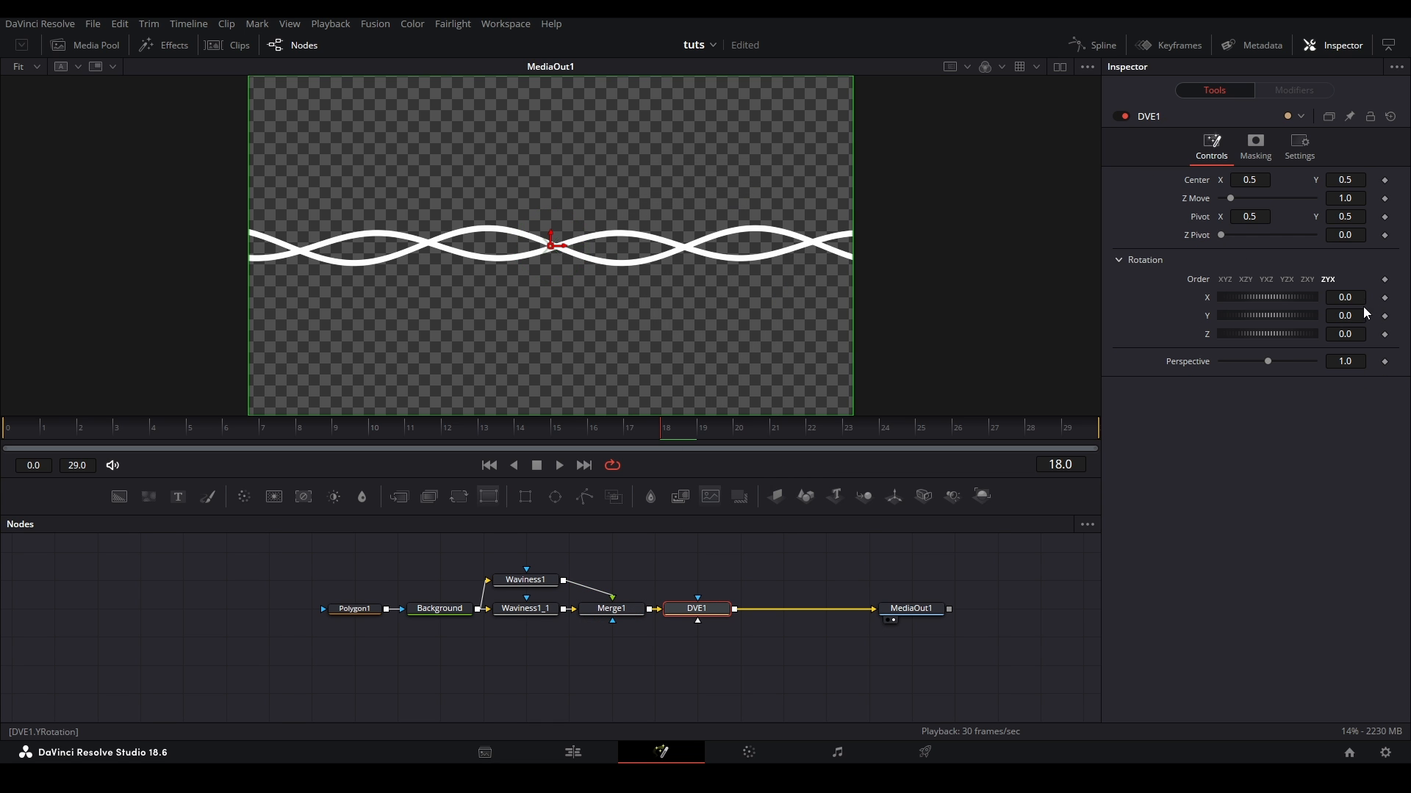
Step: Tilt the waves in 3D with DVE rotation, Z Move 0.72 and Center X 0.601, then play back
mouse_move(1365, 298)
mouse_down()
mouse_move(1339, 297)
mouse_move(1372, 316)
mouse_move(1361, 334)
mouse_up()
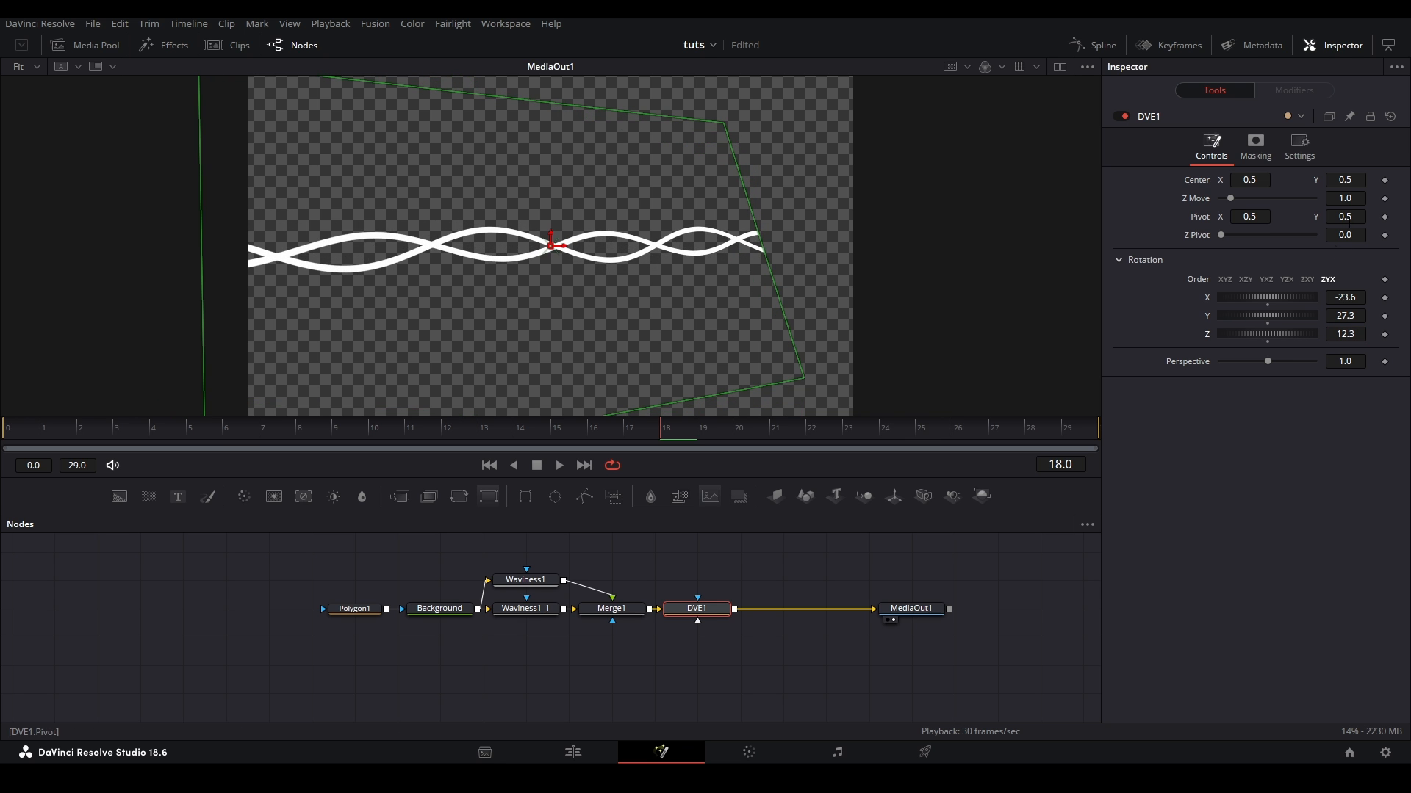
drag(1230, 198, 1261, 179)
drag(1268, 298, 1267, 298)
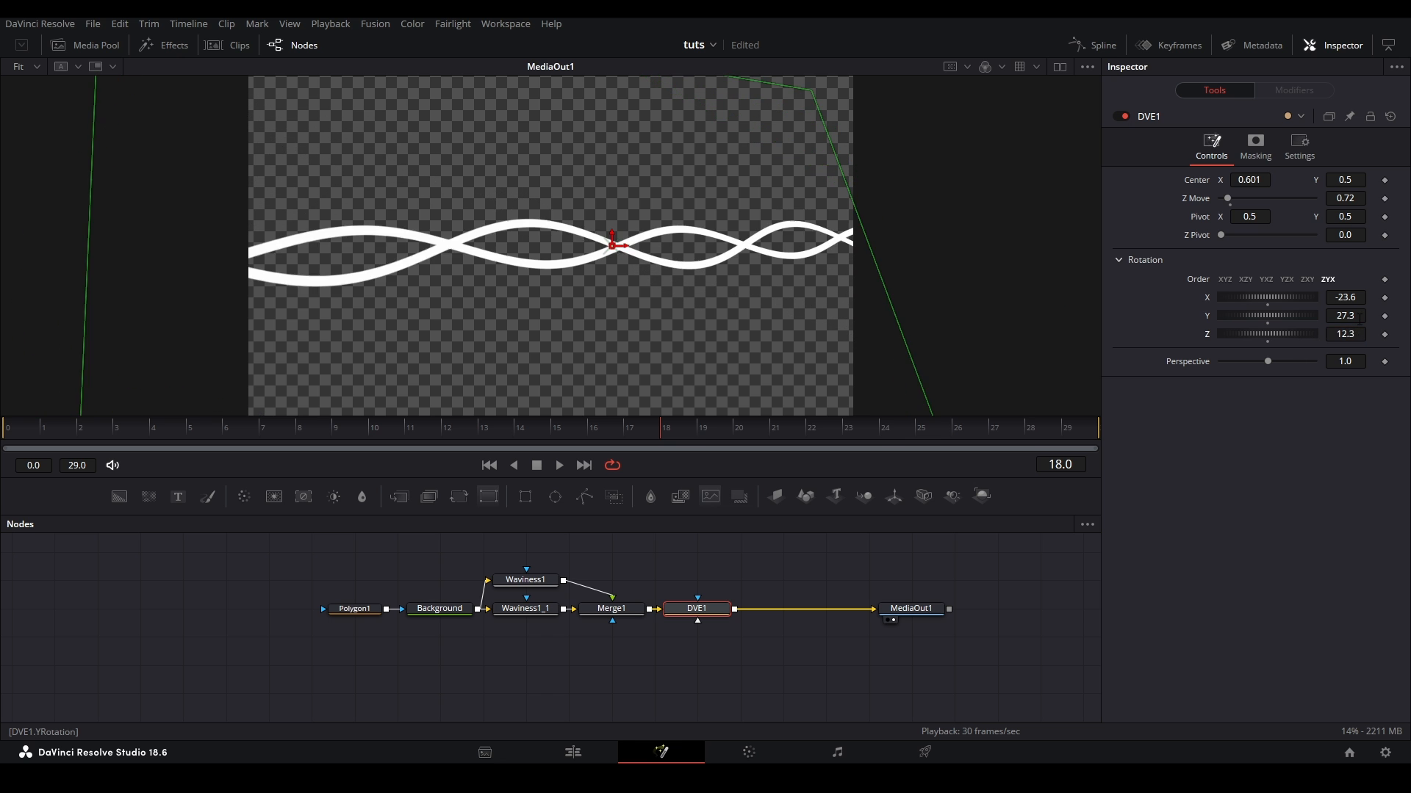
click(907, 646)
key(space)
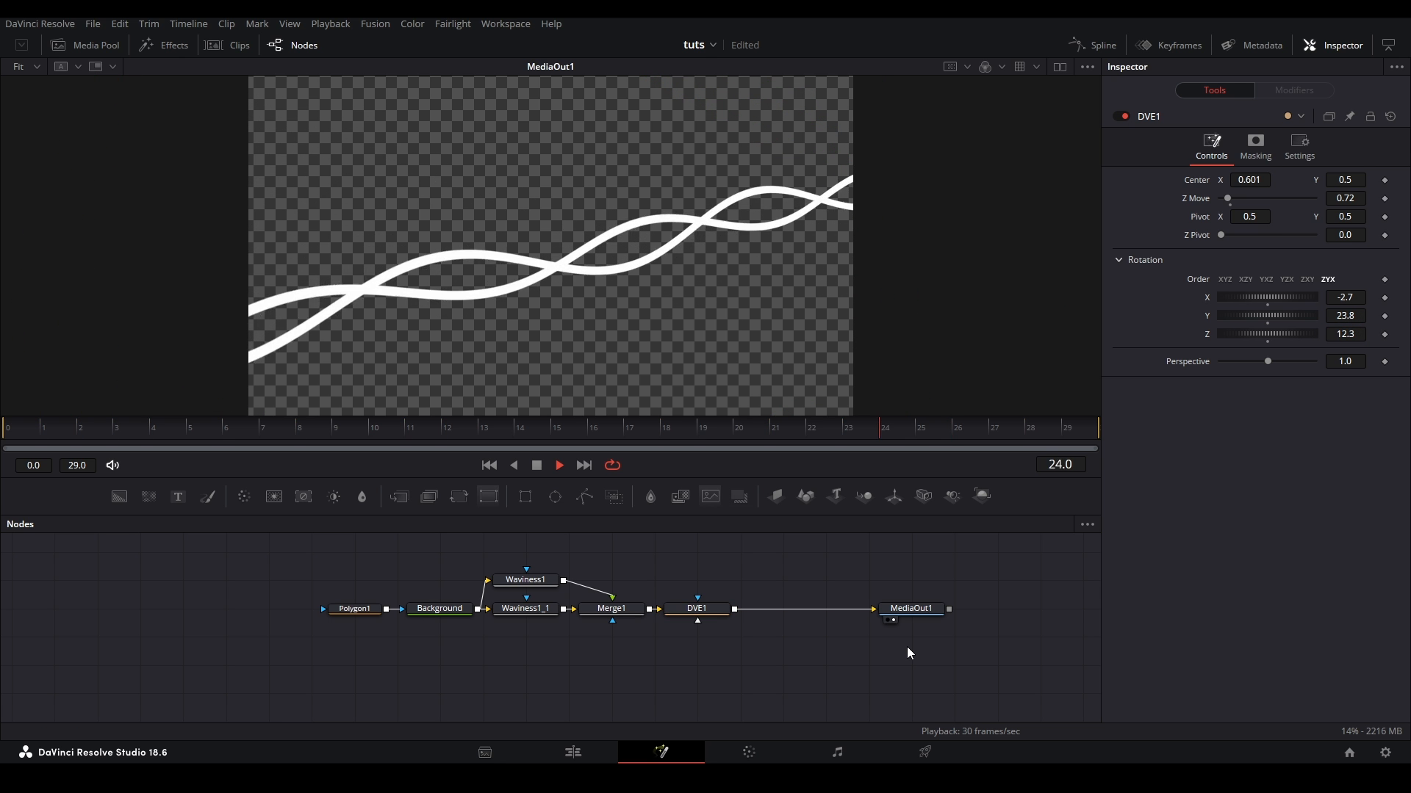